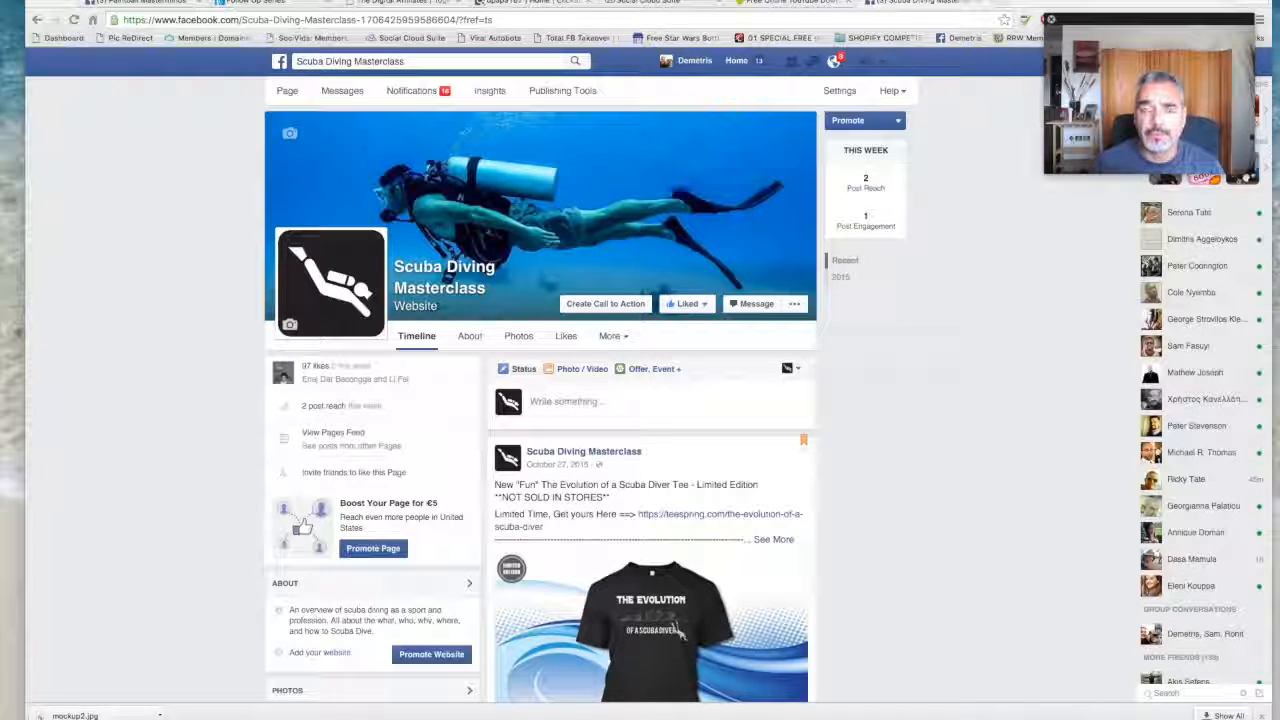
- Look through the Scuba Diving Masterclass page's posts and view the savefrom.net video downloader page
scroll(567, 253, down, 2)
scroll(567, 253, down, 6)
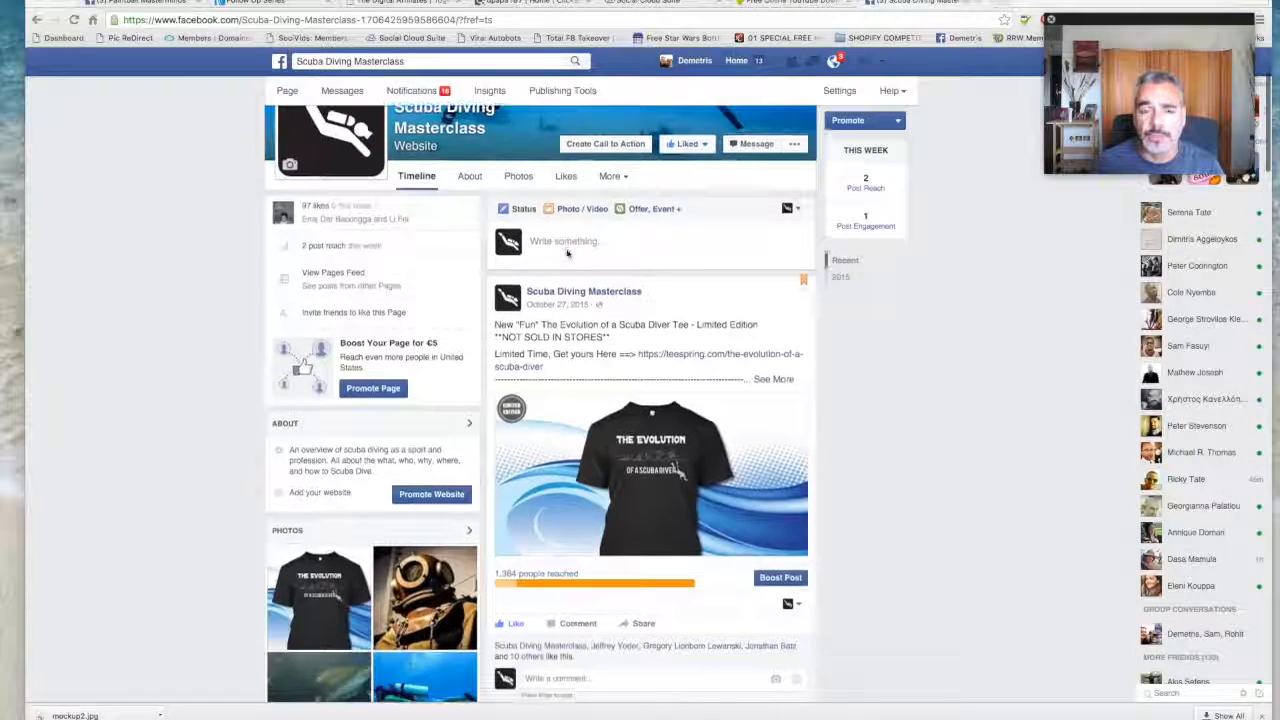
scroll(567, 253, down, 10)
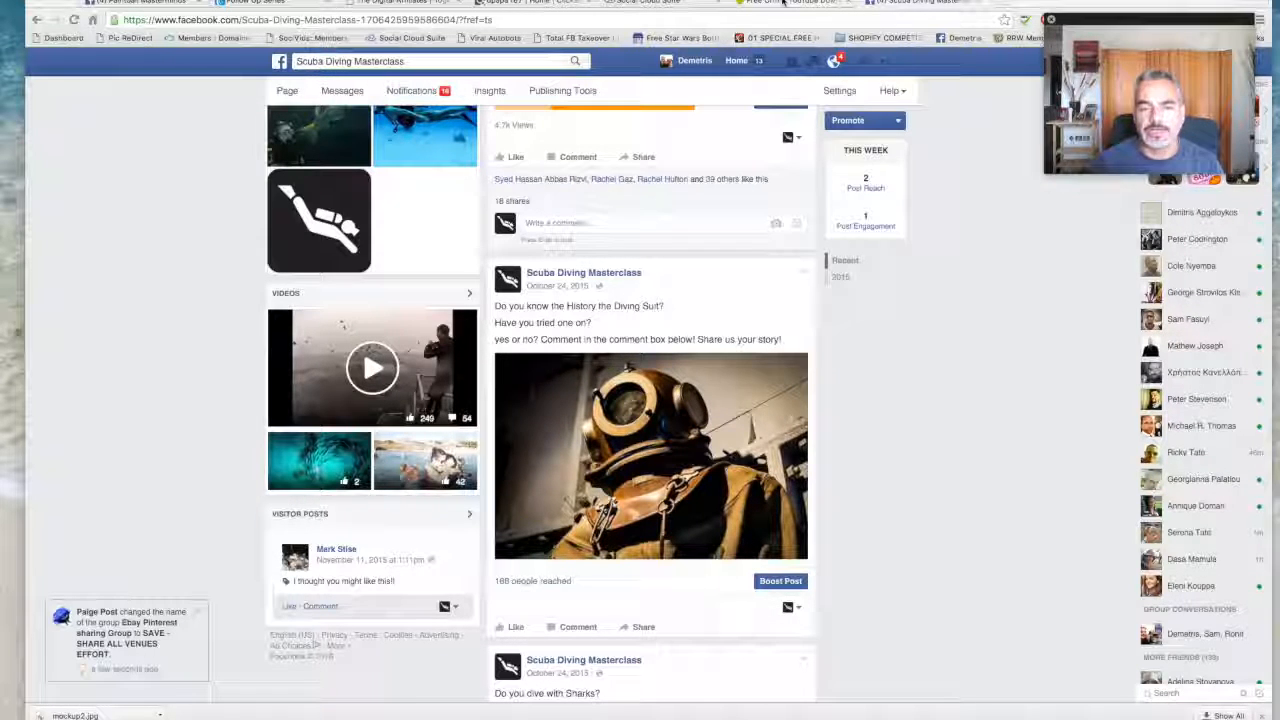
click(783, 3)
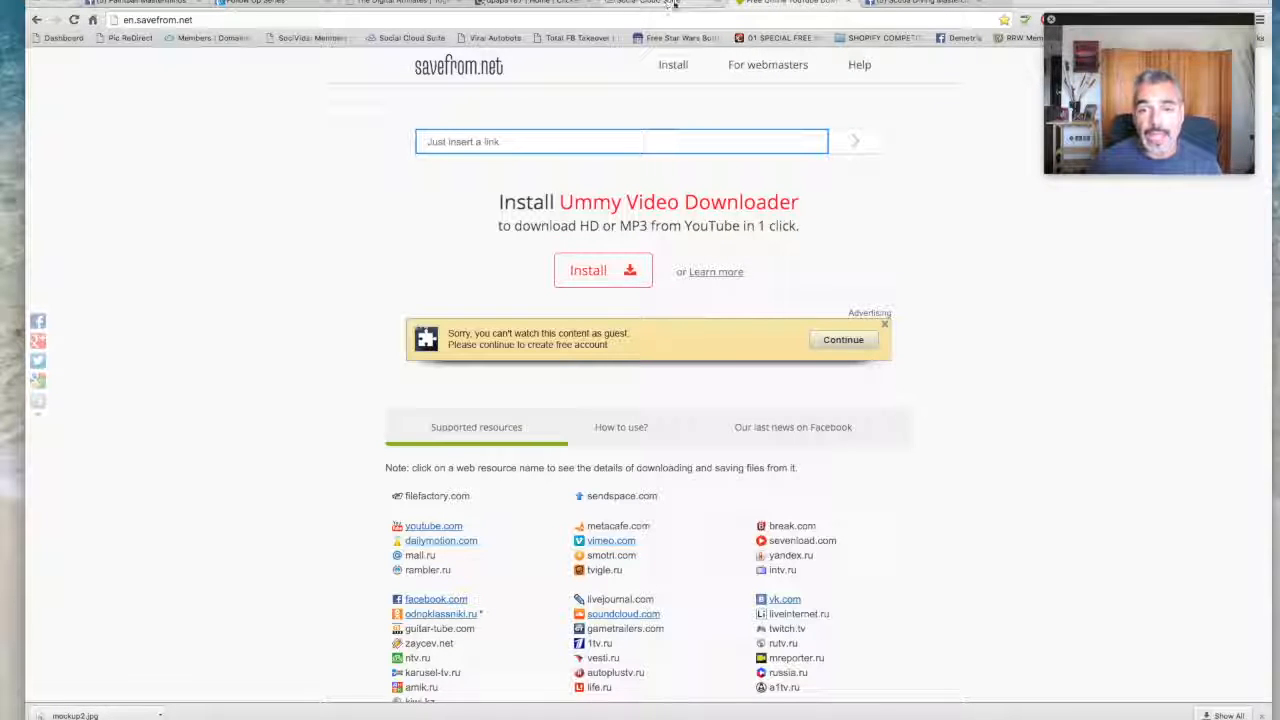
click(880, 3)
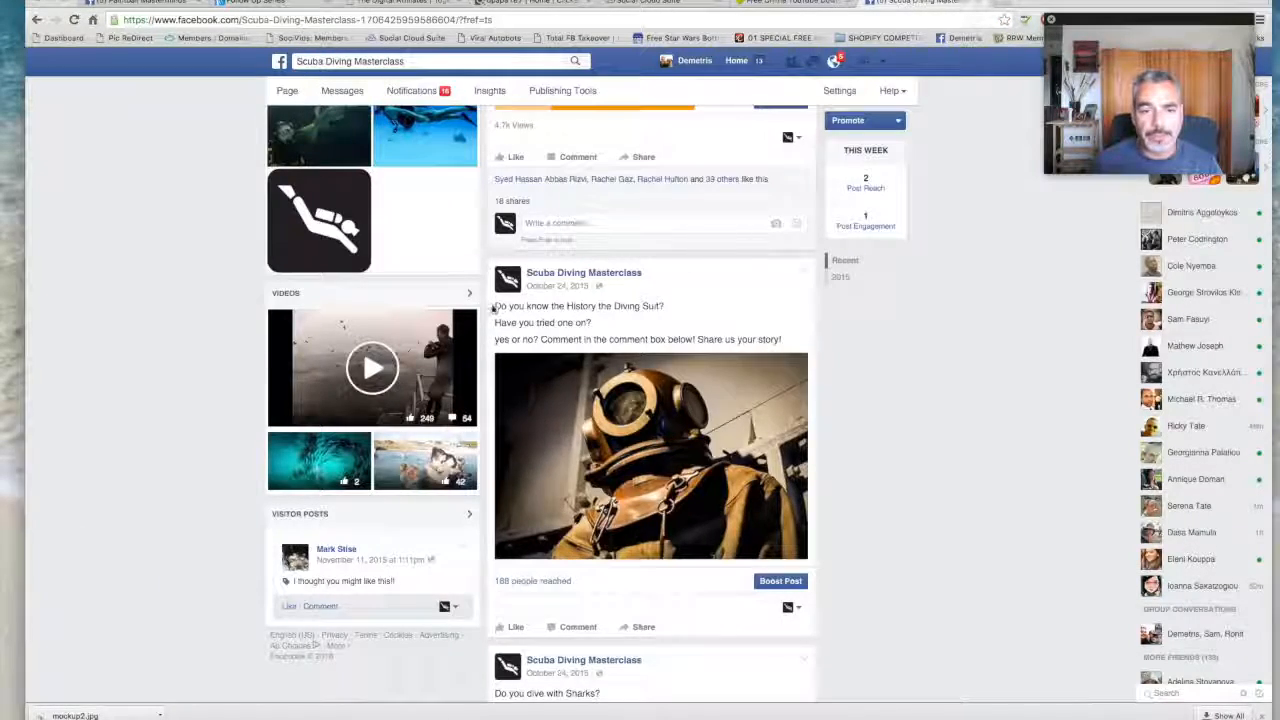
- Find the Jack Fish video post and highlight its line crediting the YouTube channel
scroll(495, 308, up, 10)
scroll(648, 374, down, 5)
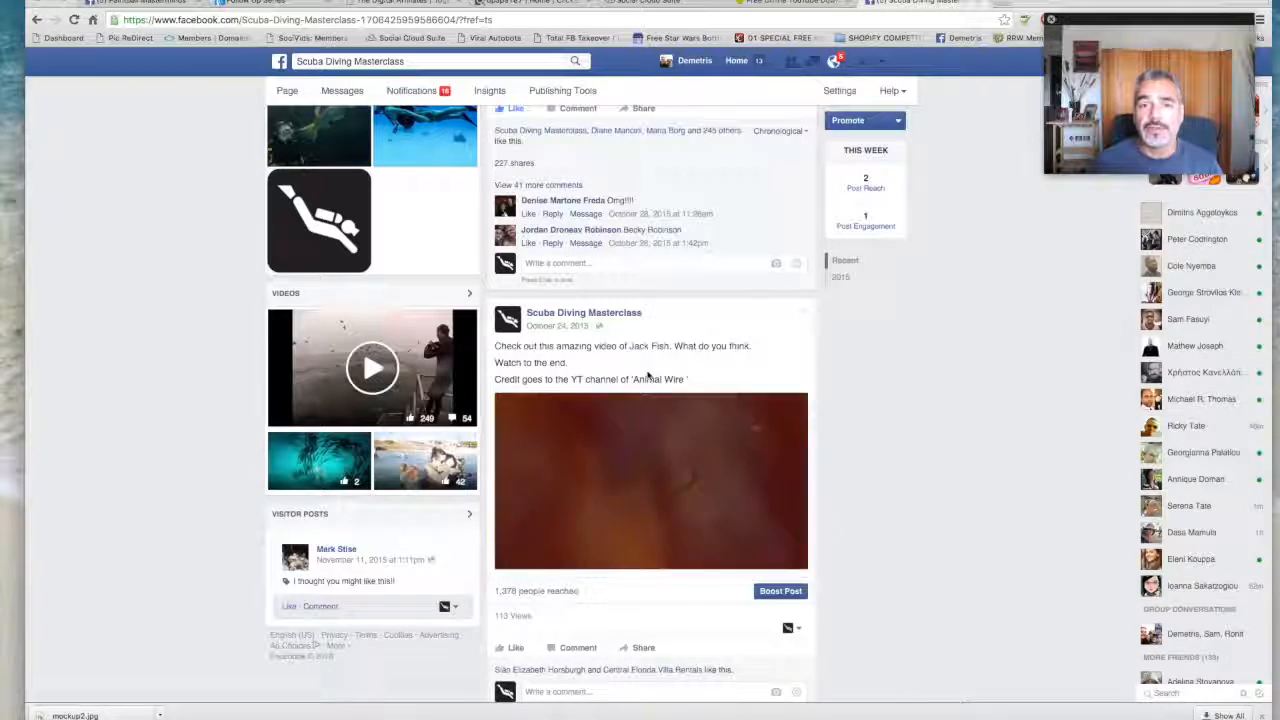
scroll(648, 374, down, 1)
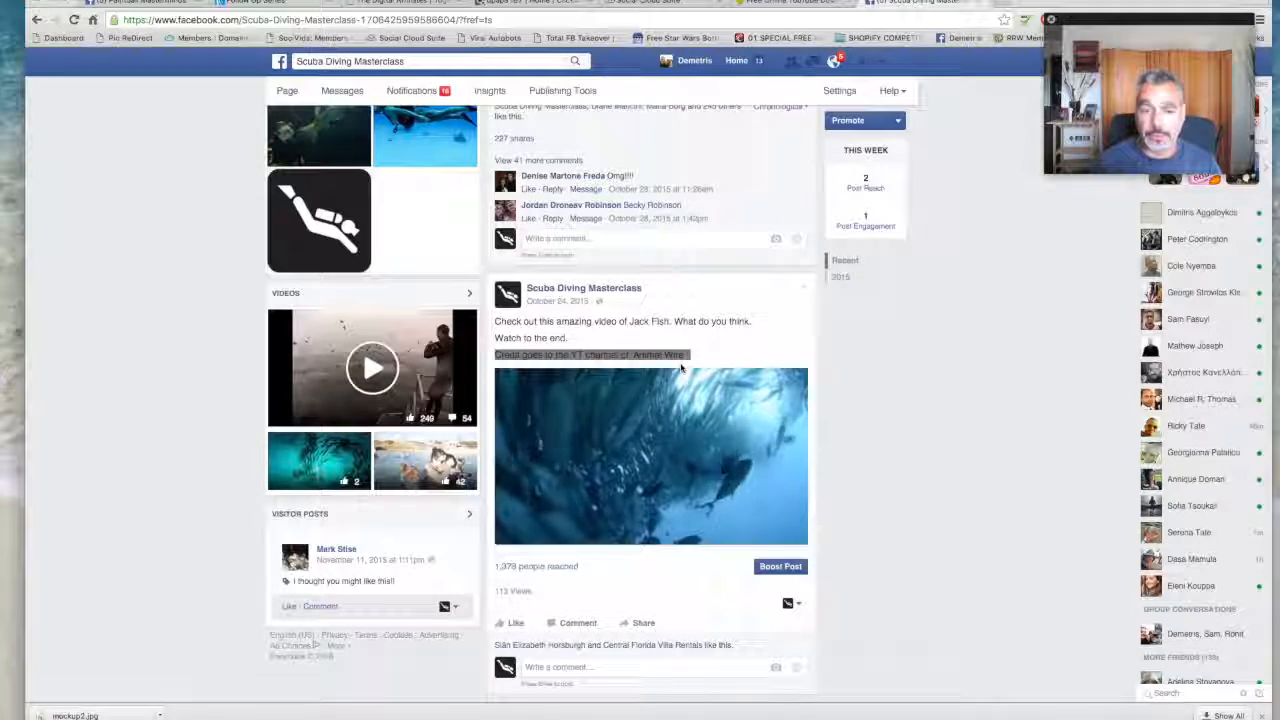
drag(700, 357, 497, 356)
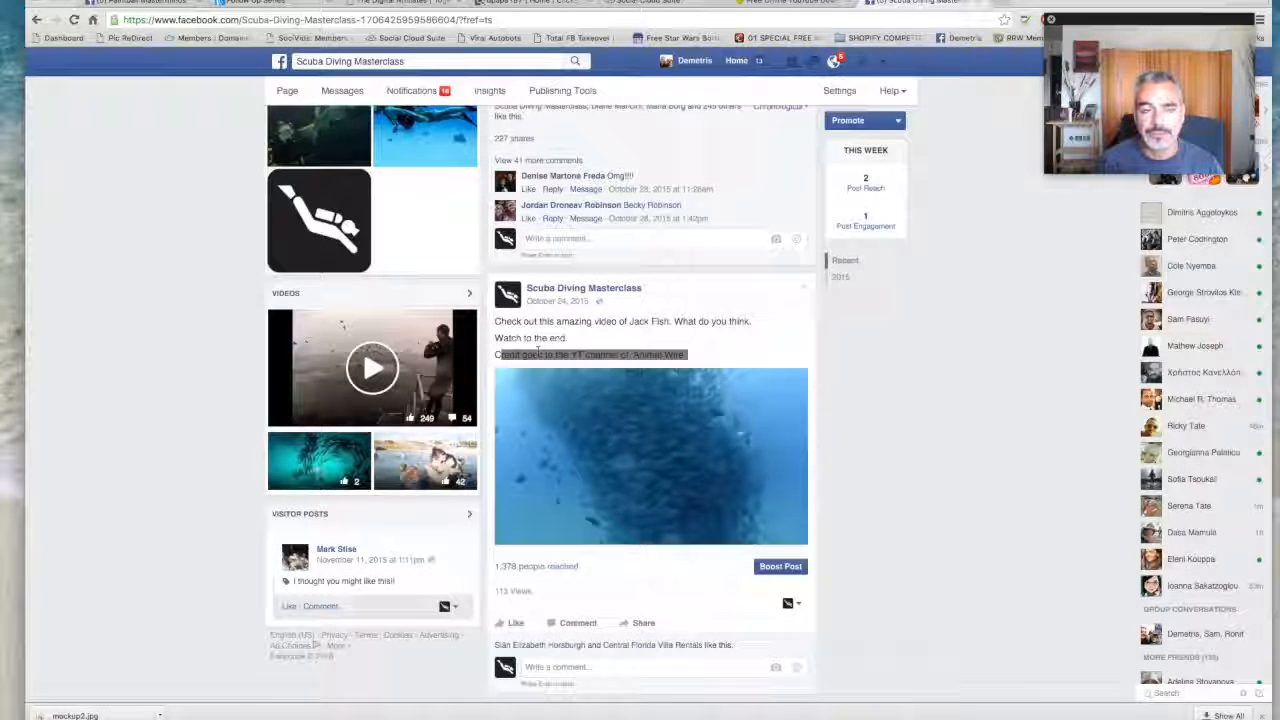
click(537, 352)
- Examine the whale video post and its breakdown of organic and paid reach
scroll(302, 193, up, 4)
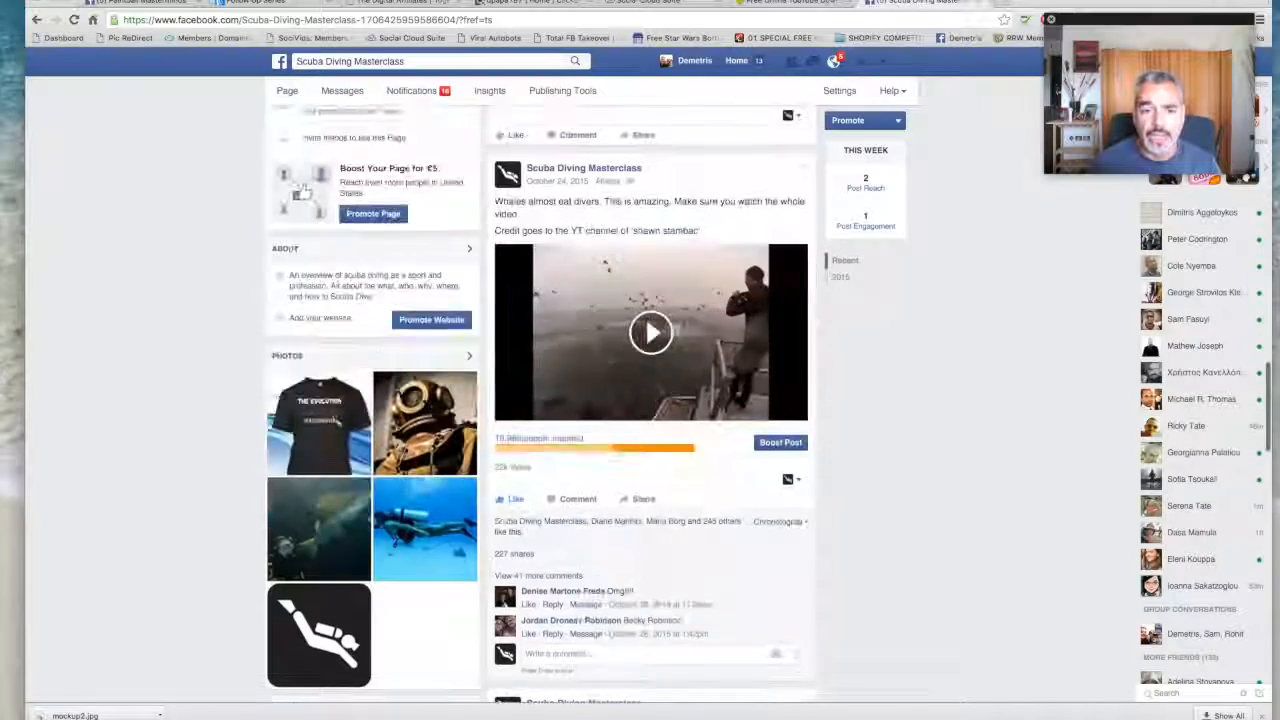
scroll(539, 543, up, 5)
scroll(539, 543, up, 3)
scroll(541, 450, down, 7)
scroll(542, 368, down, 2)
scroll(530, 400, up, 1)
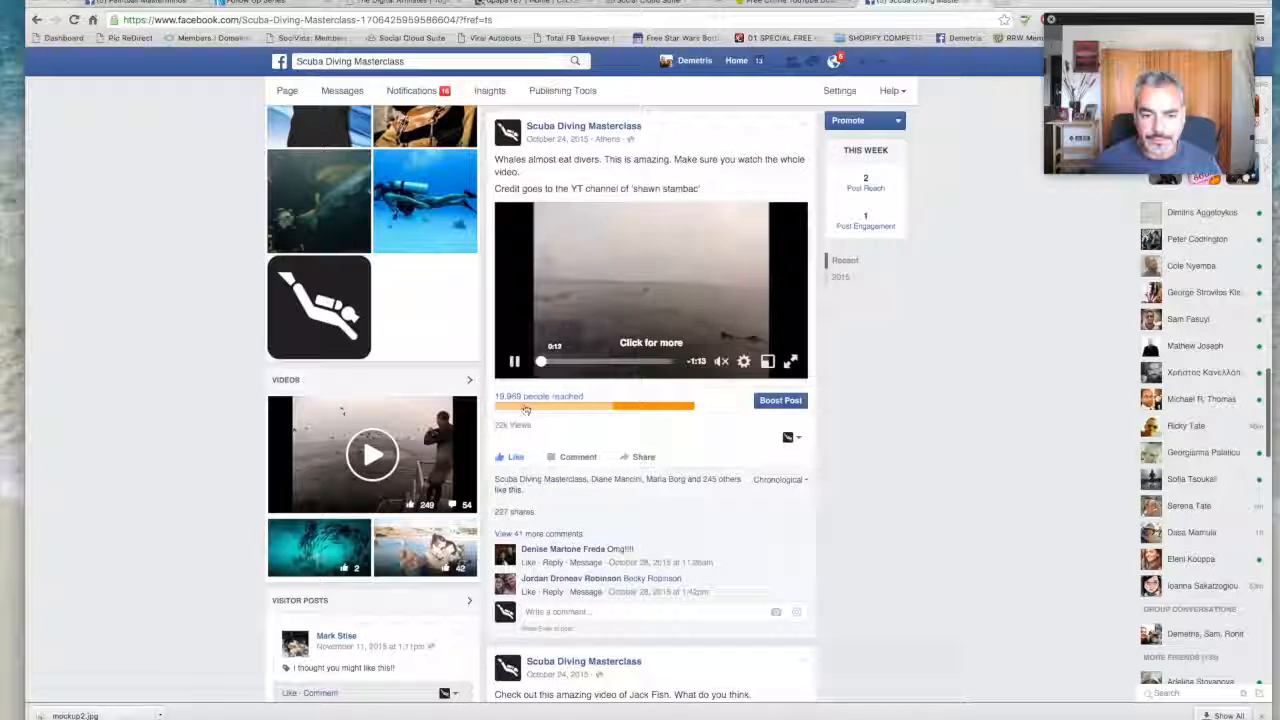
mouse_move(640, 411)
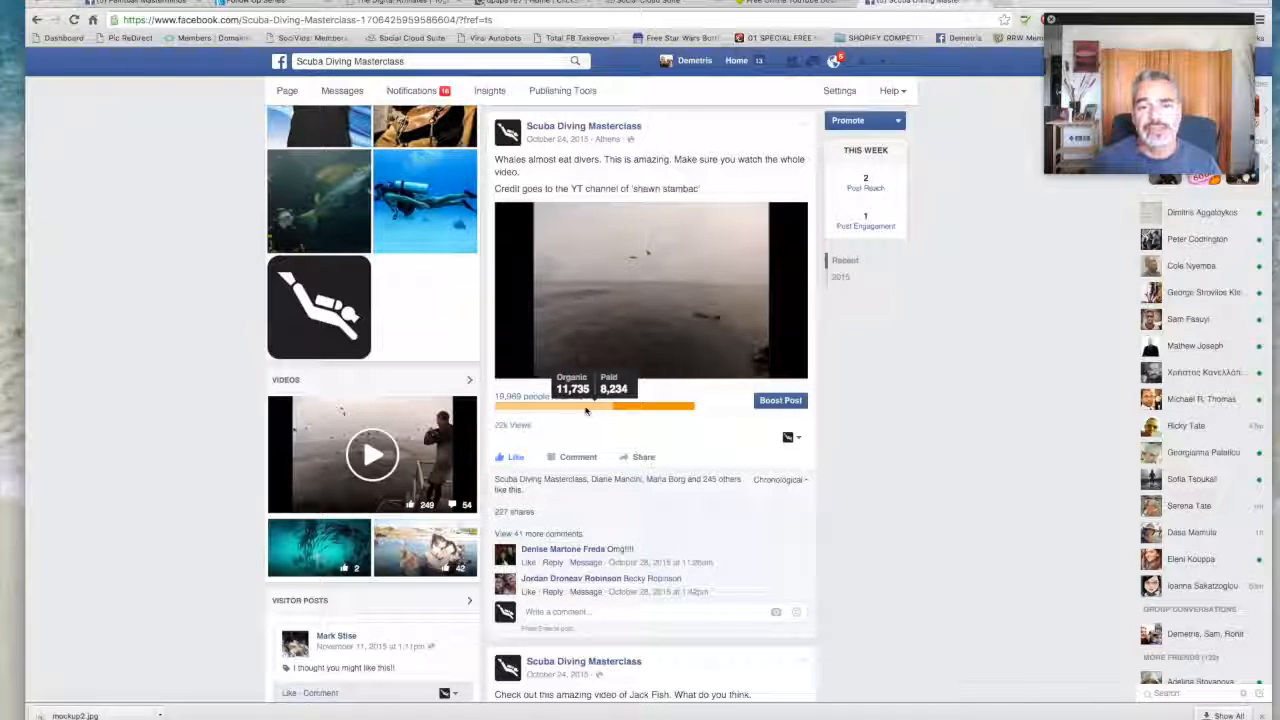
mouse_move(730, 480)
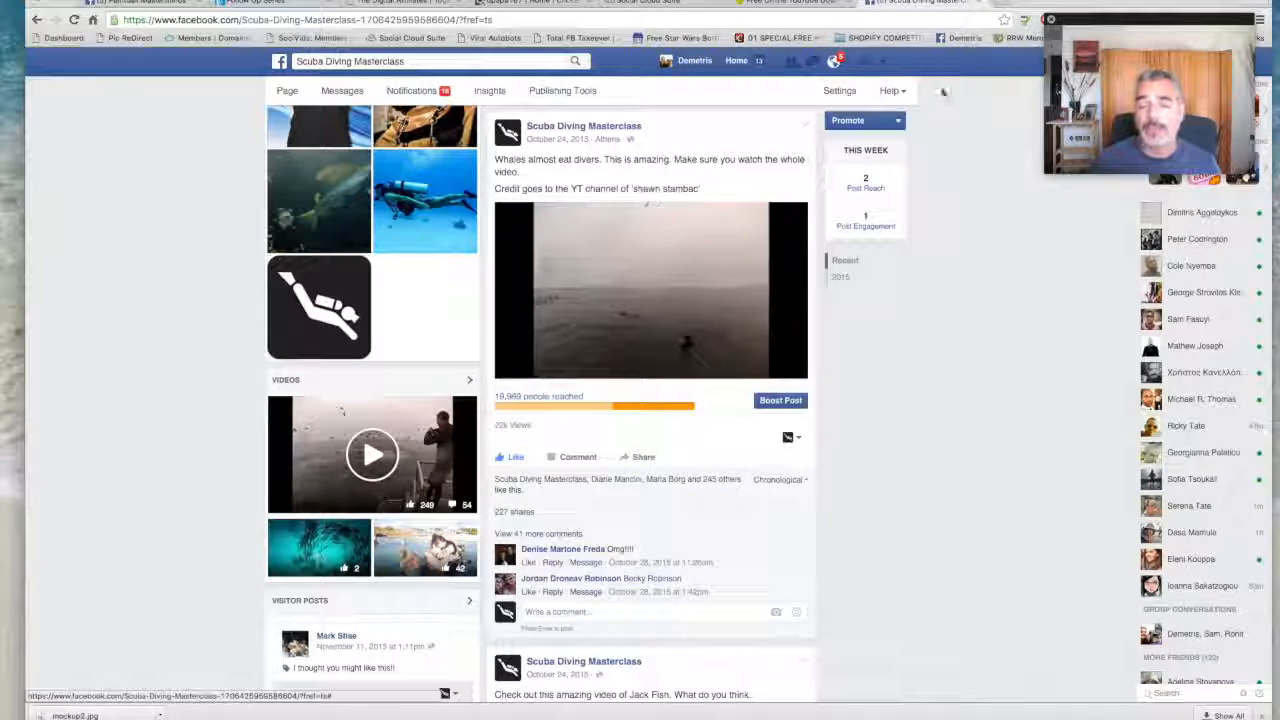
- Check the page's weekly Post Reach and Post Engagement summaries while browsing the shared article posts
mouse_move(855, 190)
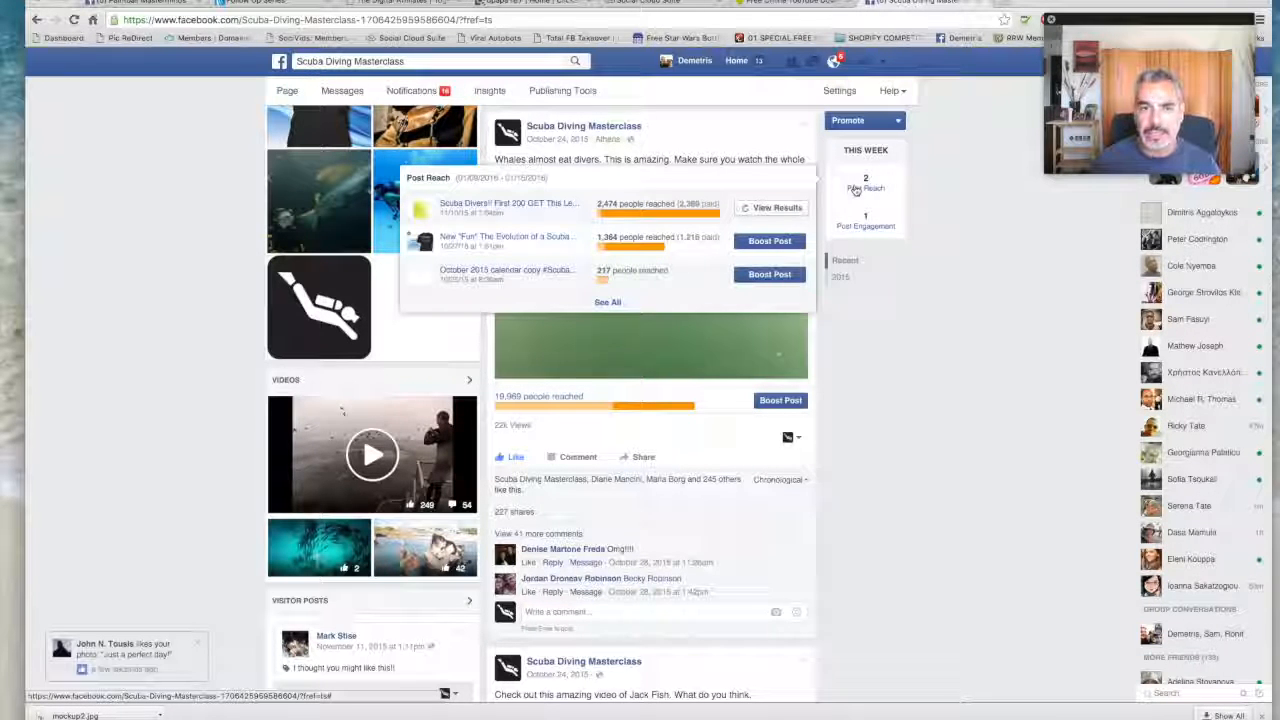
mouse_move(772, 281)
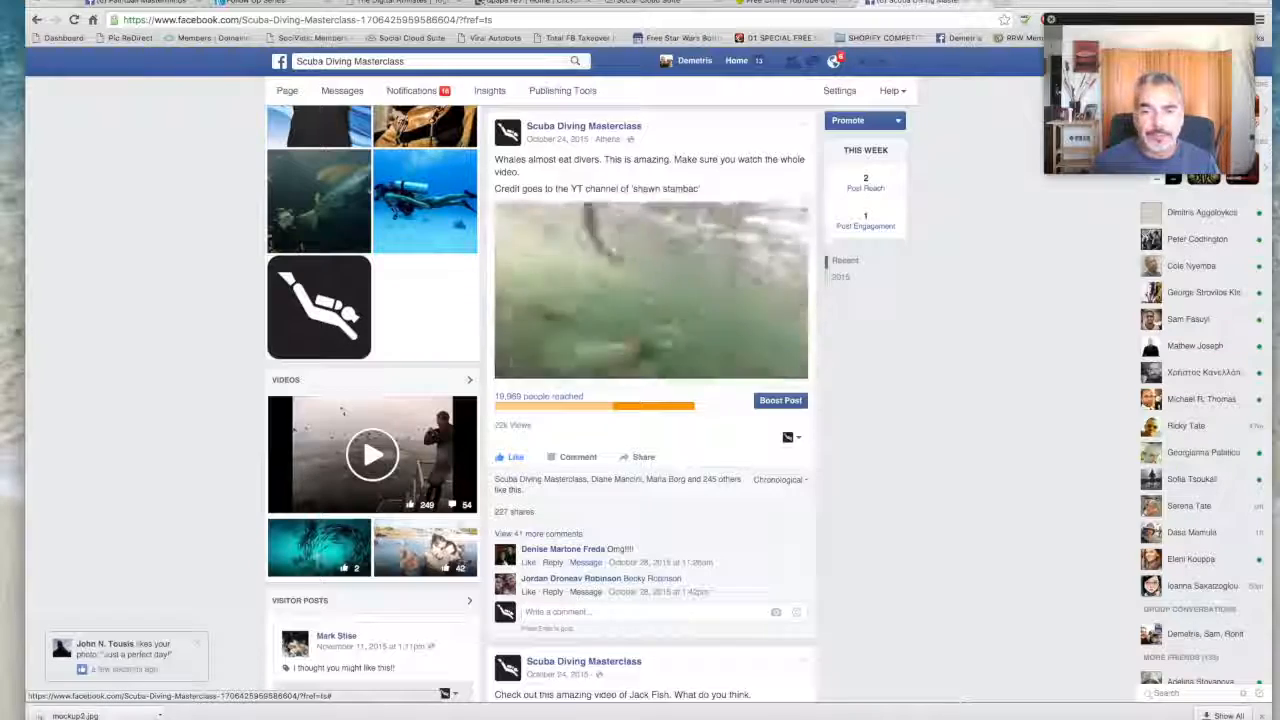
scroll(838, 188, up, 4)
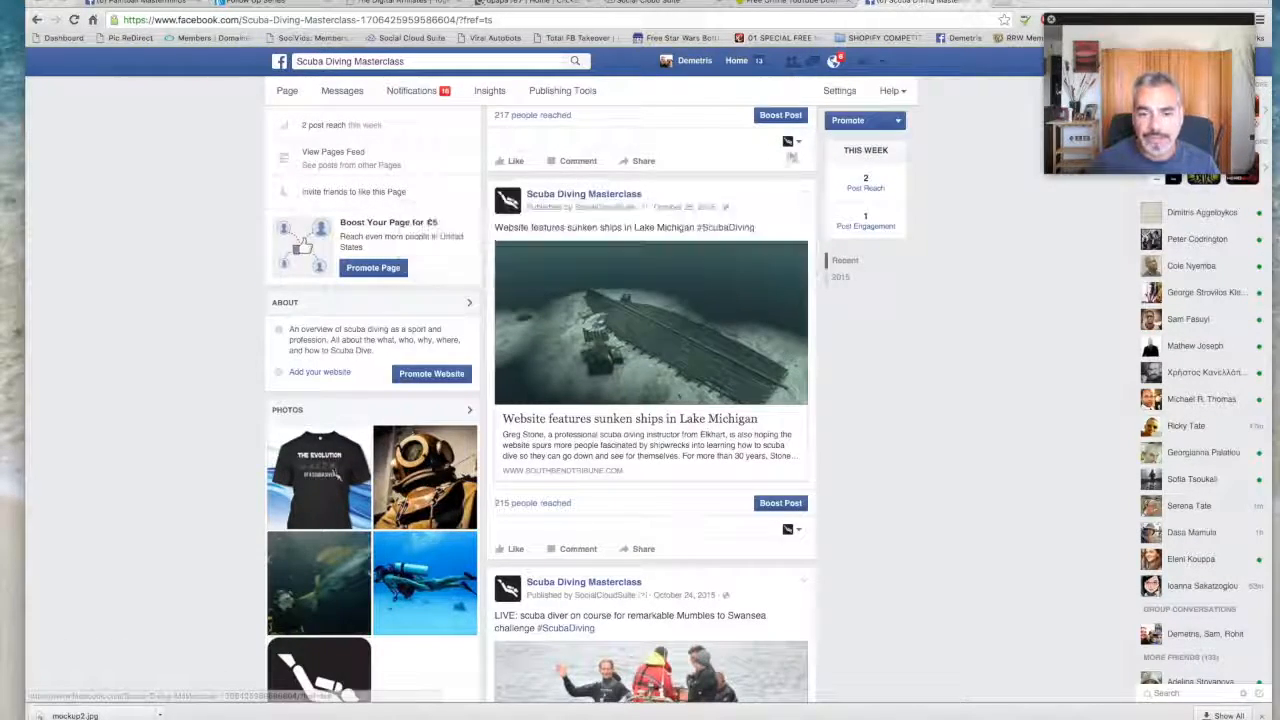
mouse_move(866, 222)
scroll(783, 420, down, 2)
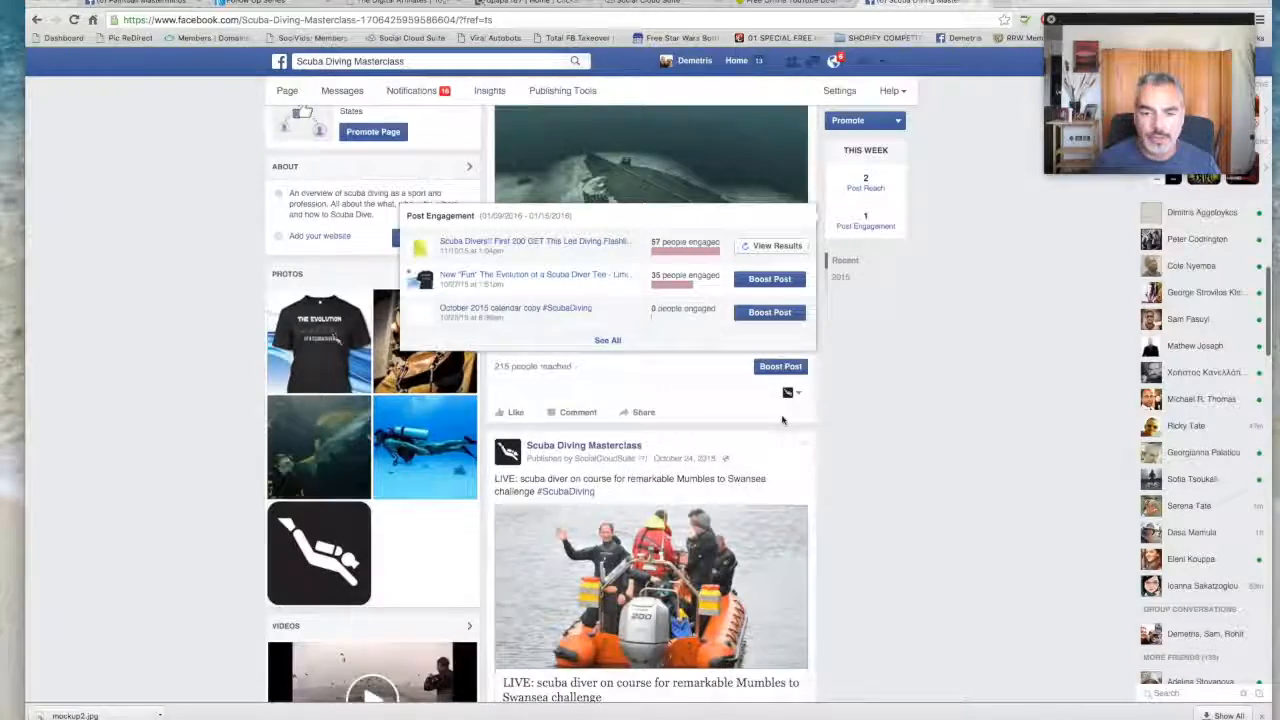
scroll(781, 414, down, 2)
scroll(781, 414, up, 4)
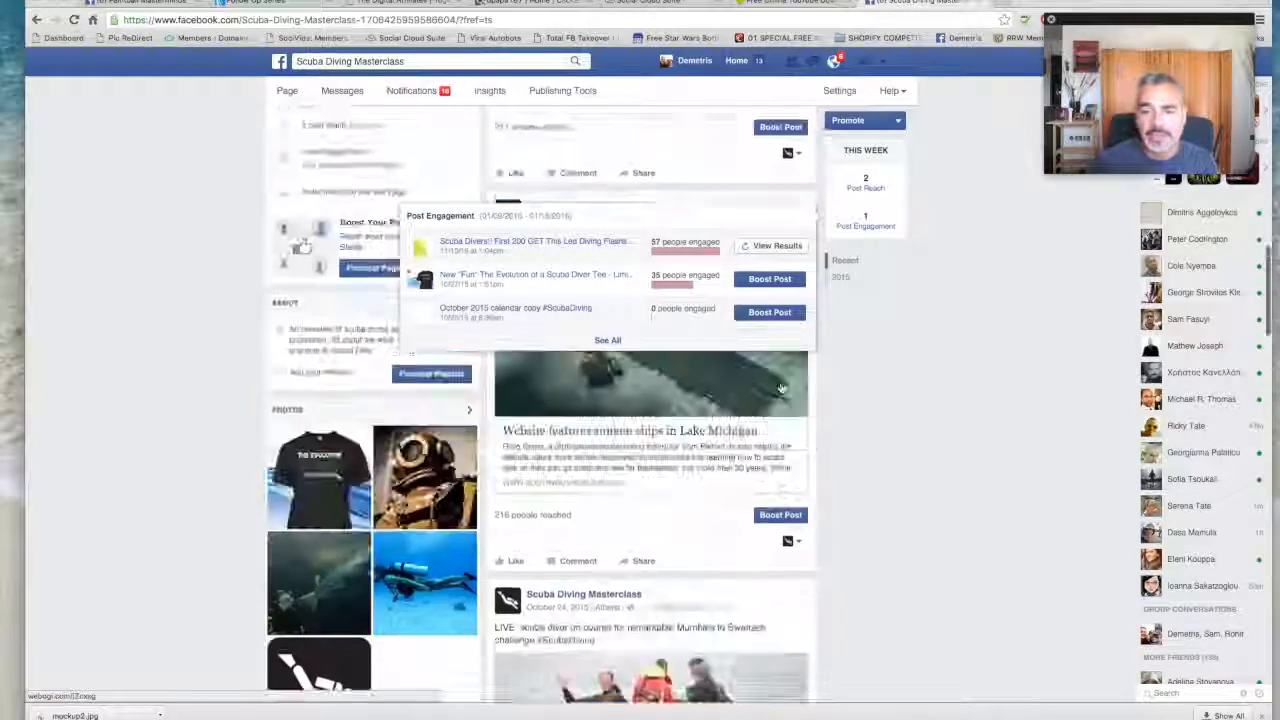
scroll(782, 388, up, 5)
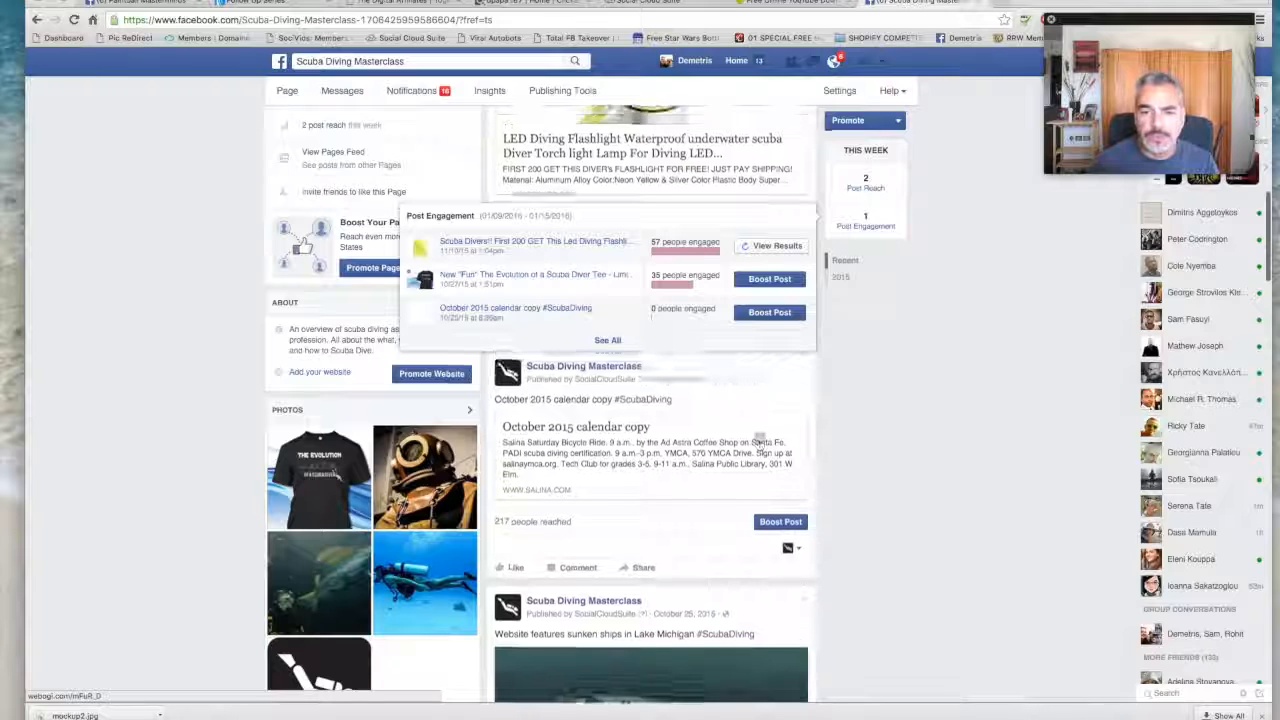
- Examine the reach of the LED diving flashlight offer and compare it with the shared article and T-shirt posts
scroll(760, 441, up, 1)
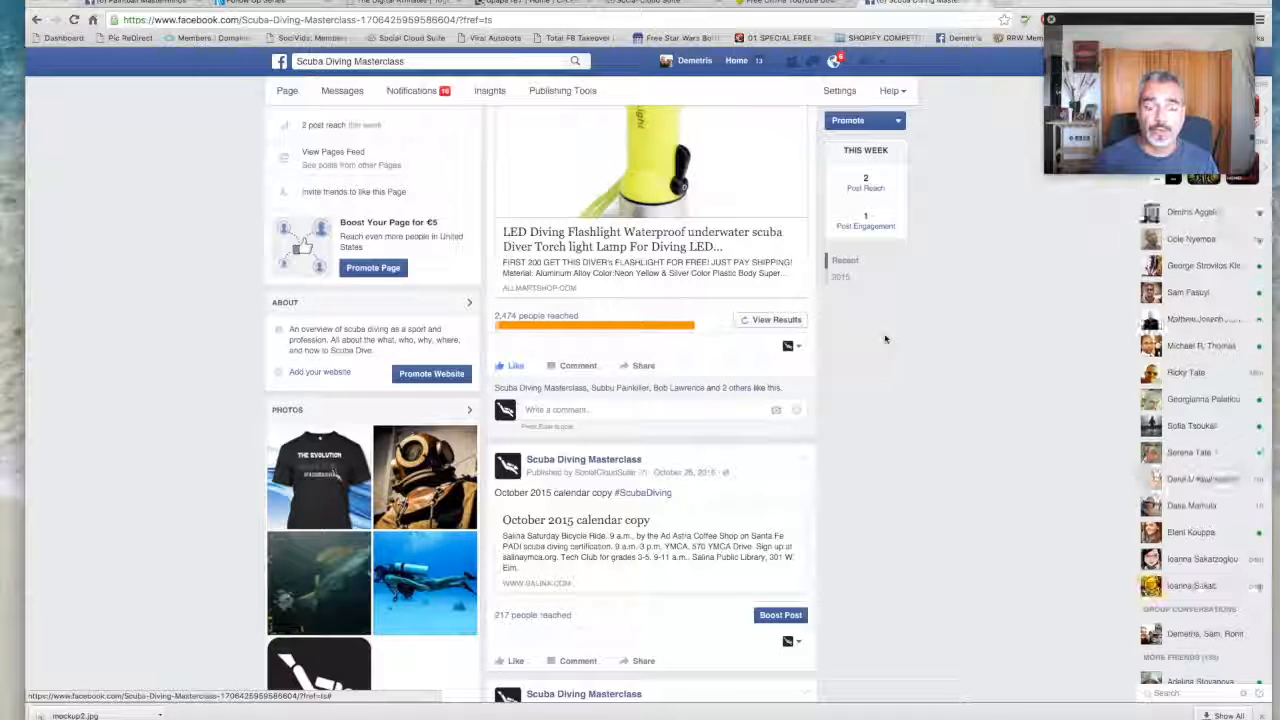
scroll(850, 392, down, 3)
scroll(850, 393, down, 6)
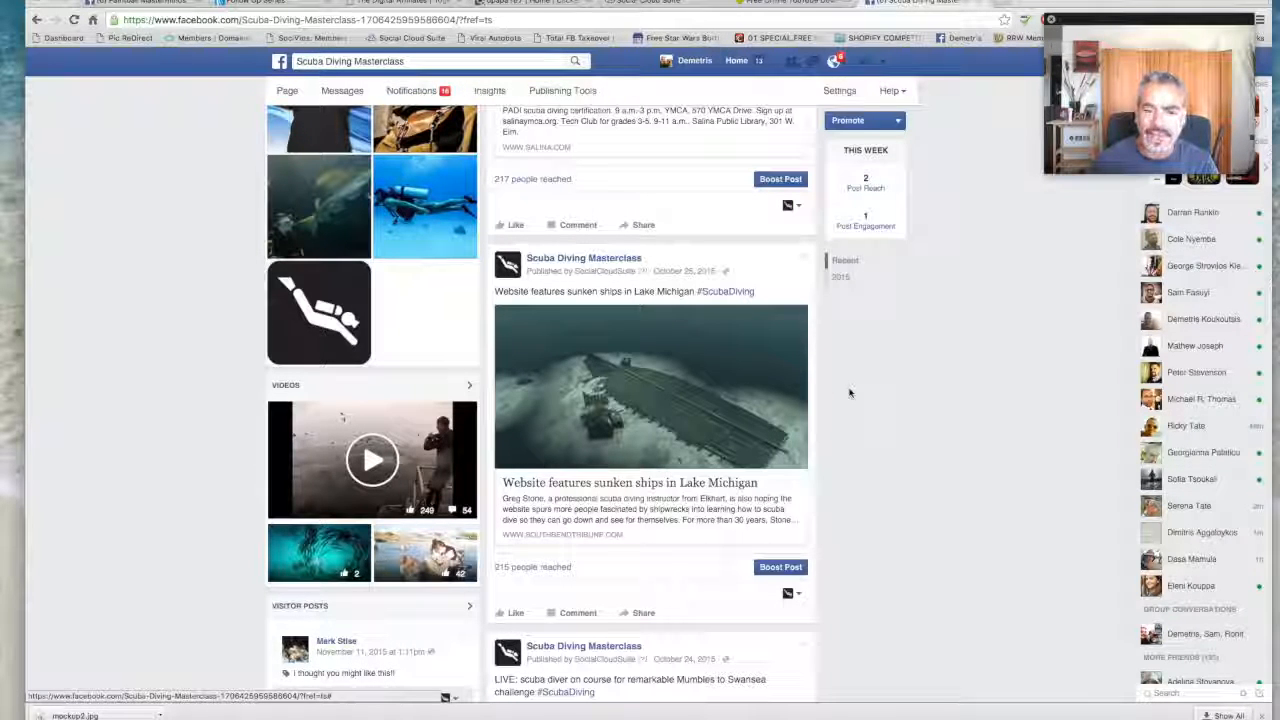
scroll(849, 393, up, 8)
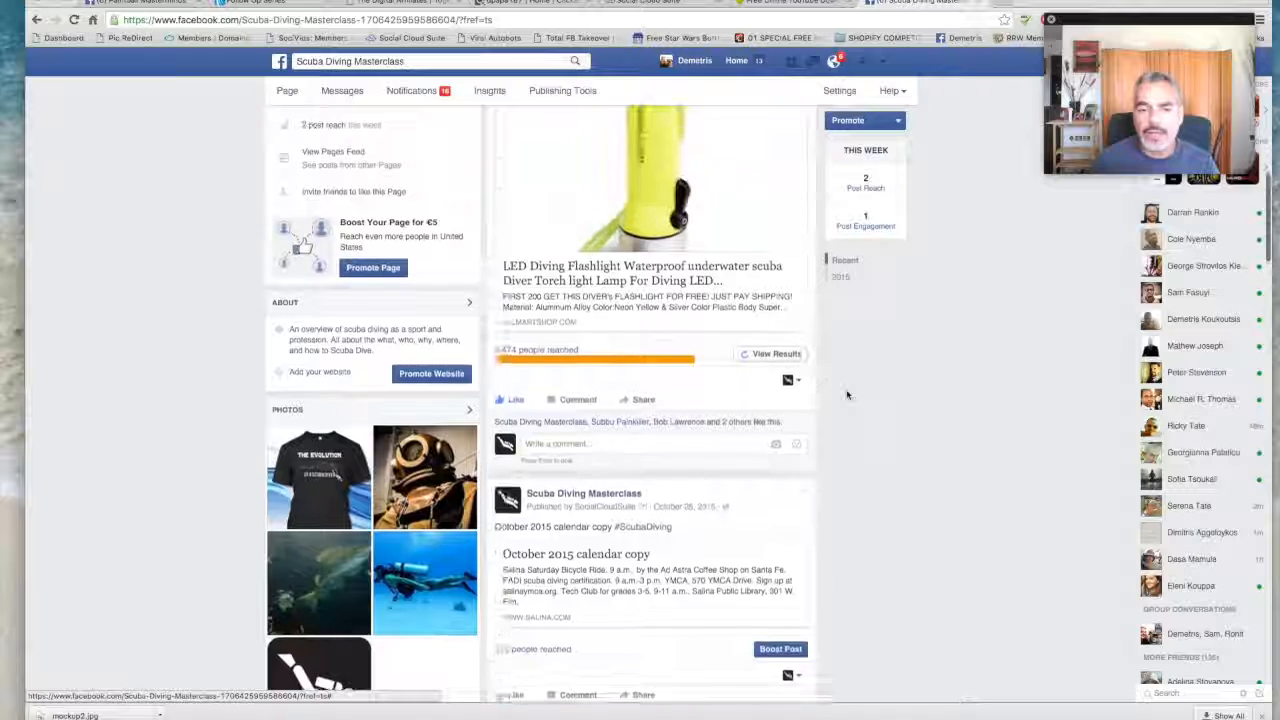
scroll(847, 394, up, 2)
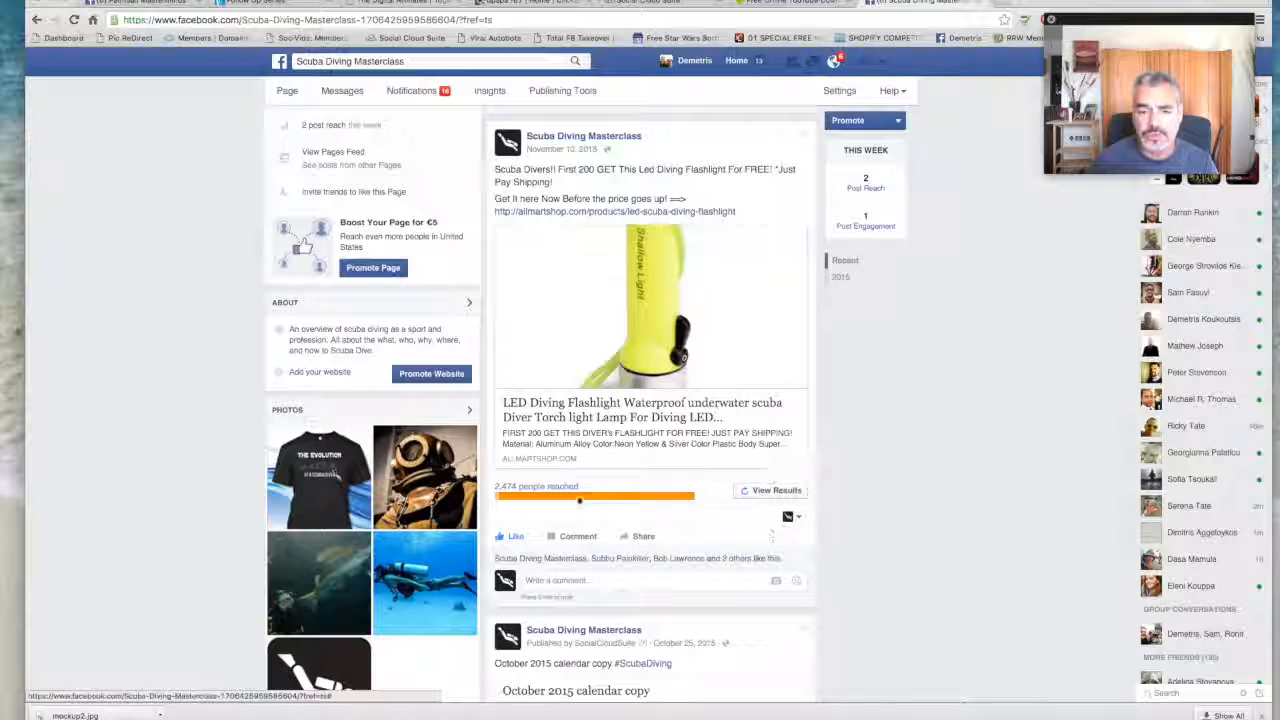
mouse_move(583, 497)
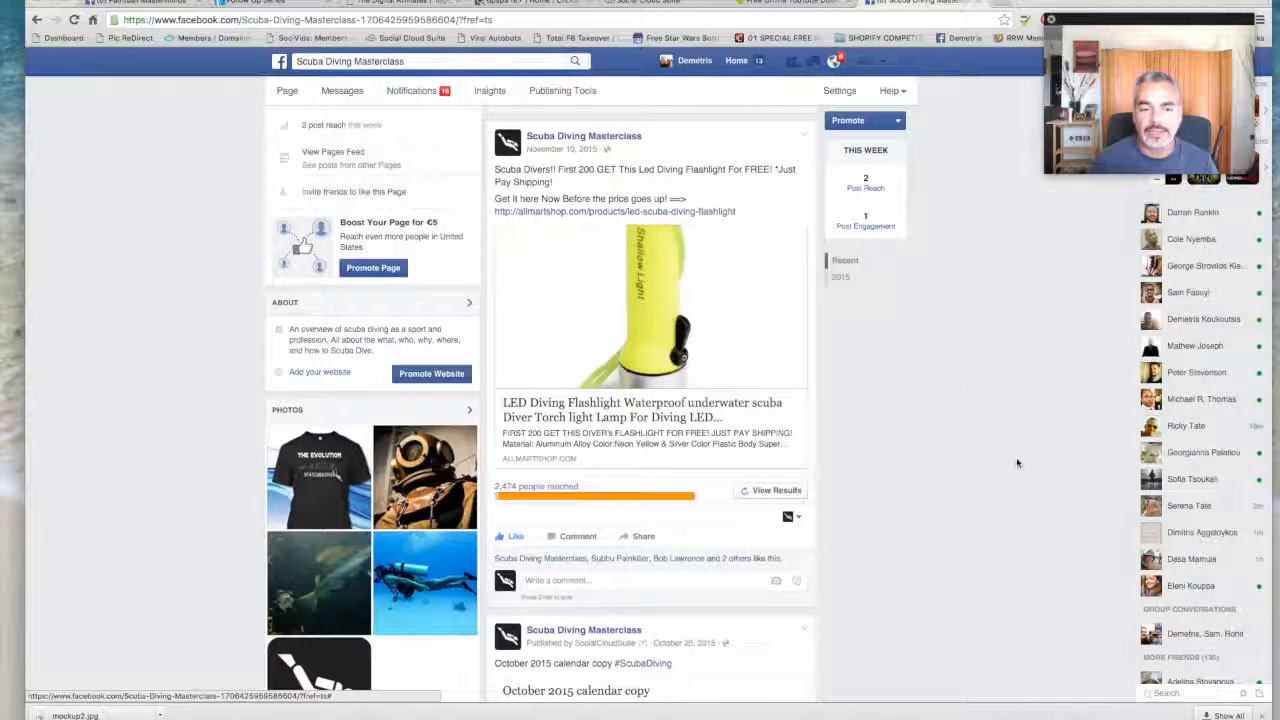
scroll(1014, 457, up, 5)
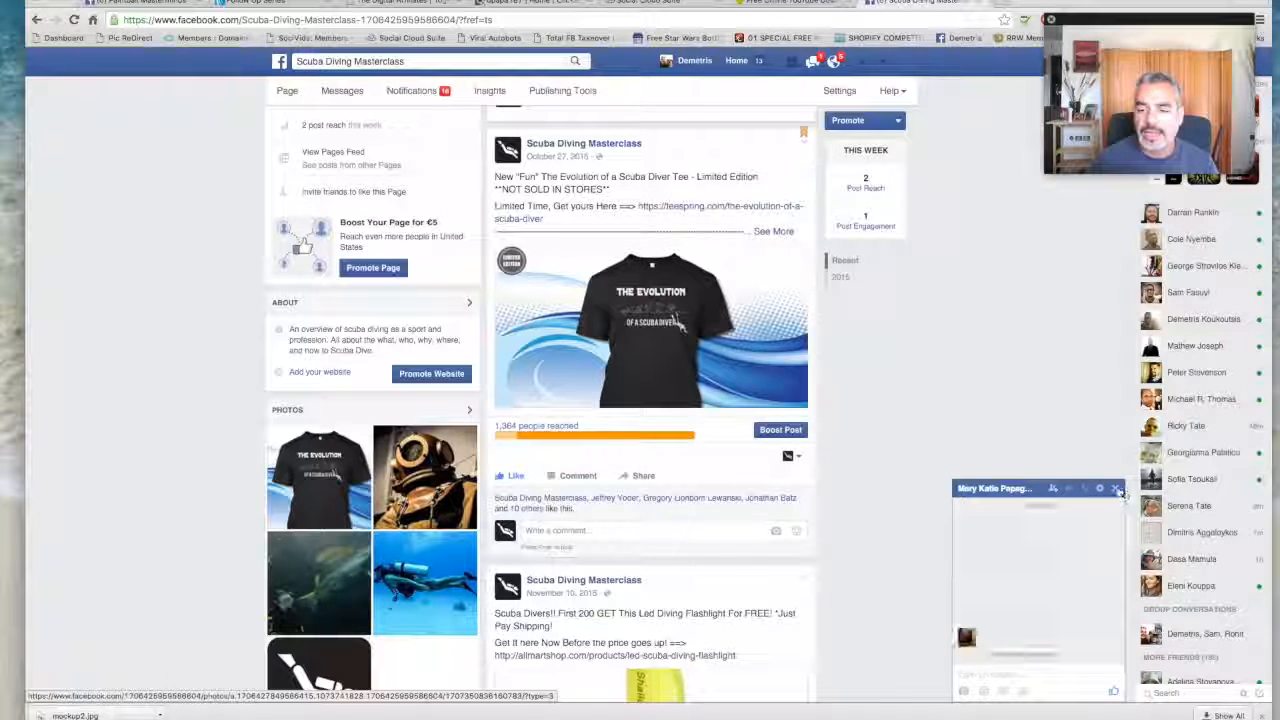
- Turn off chat for the contact whose conversation popped up and close the chat window
click(1115, 488)
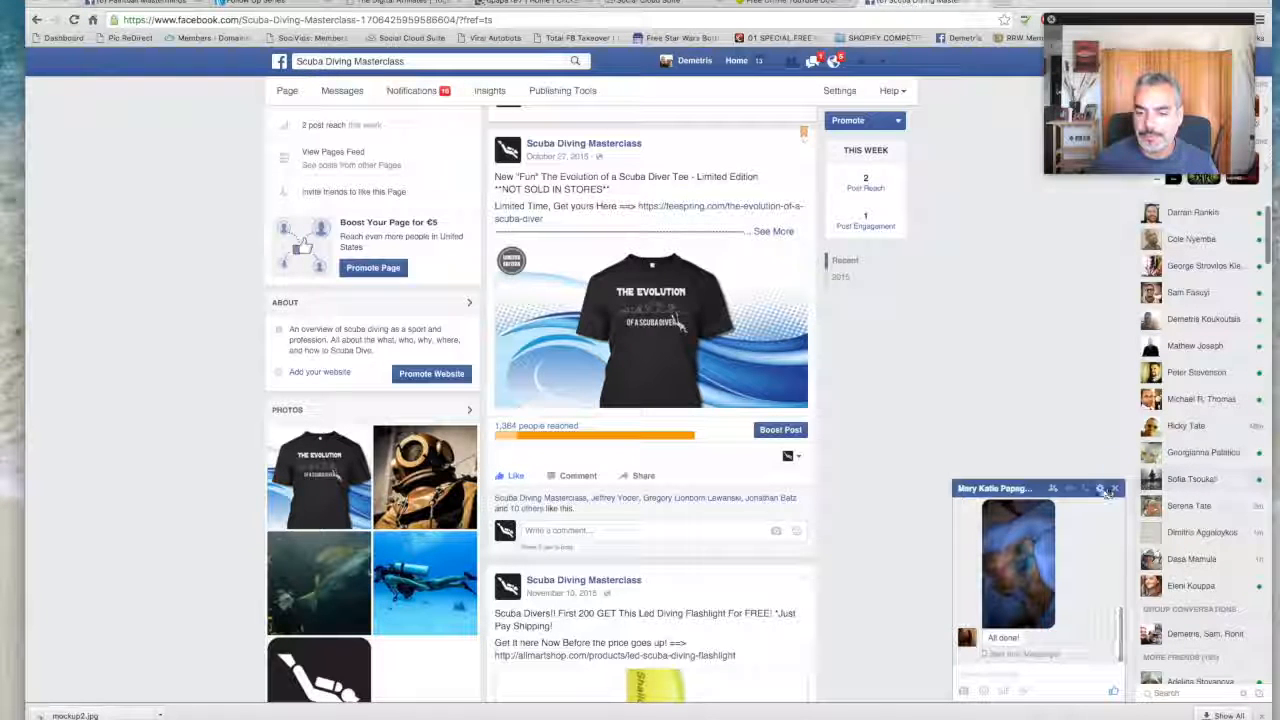
click(1099, 488)
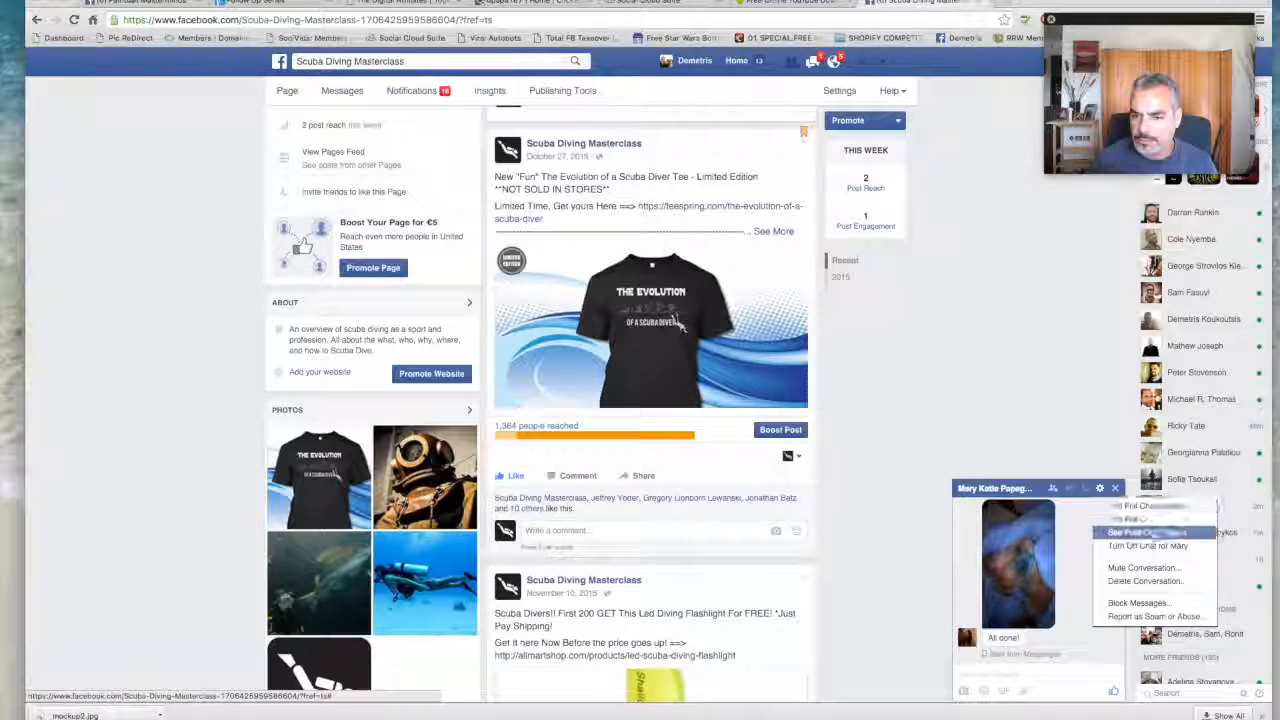
click(1158, 546)
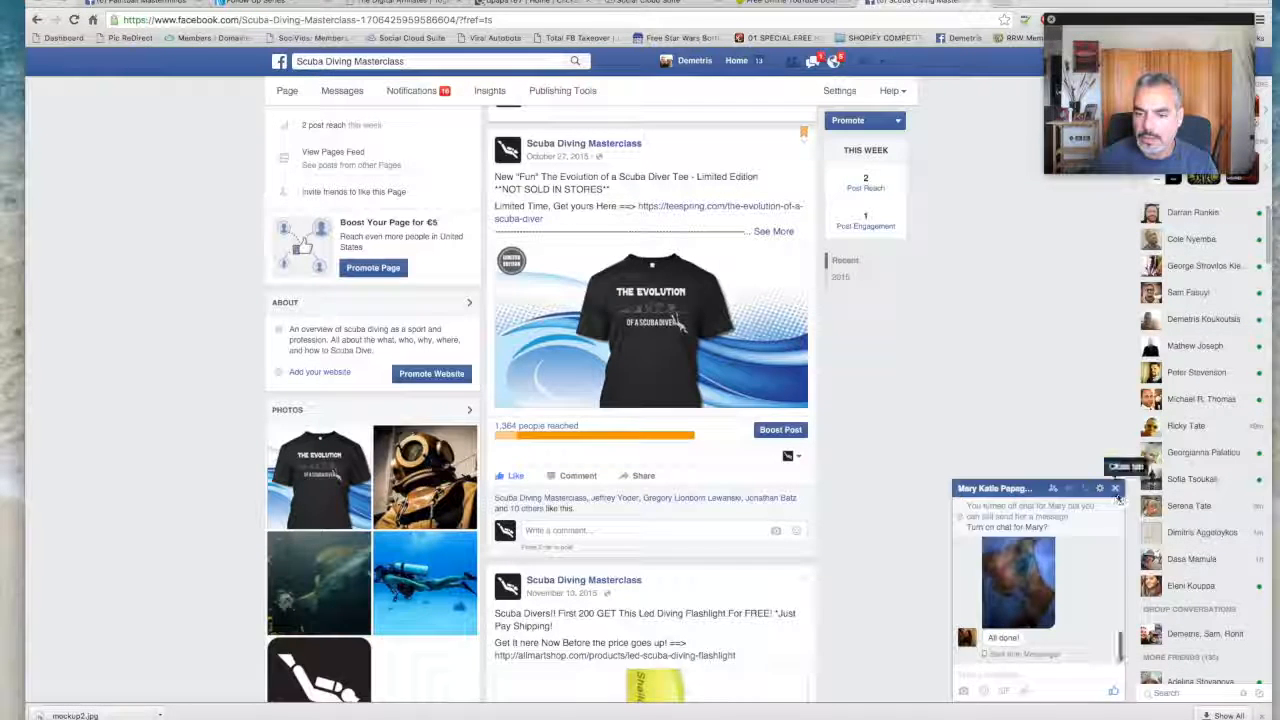
click(1115, 488)
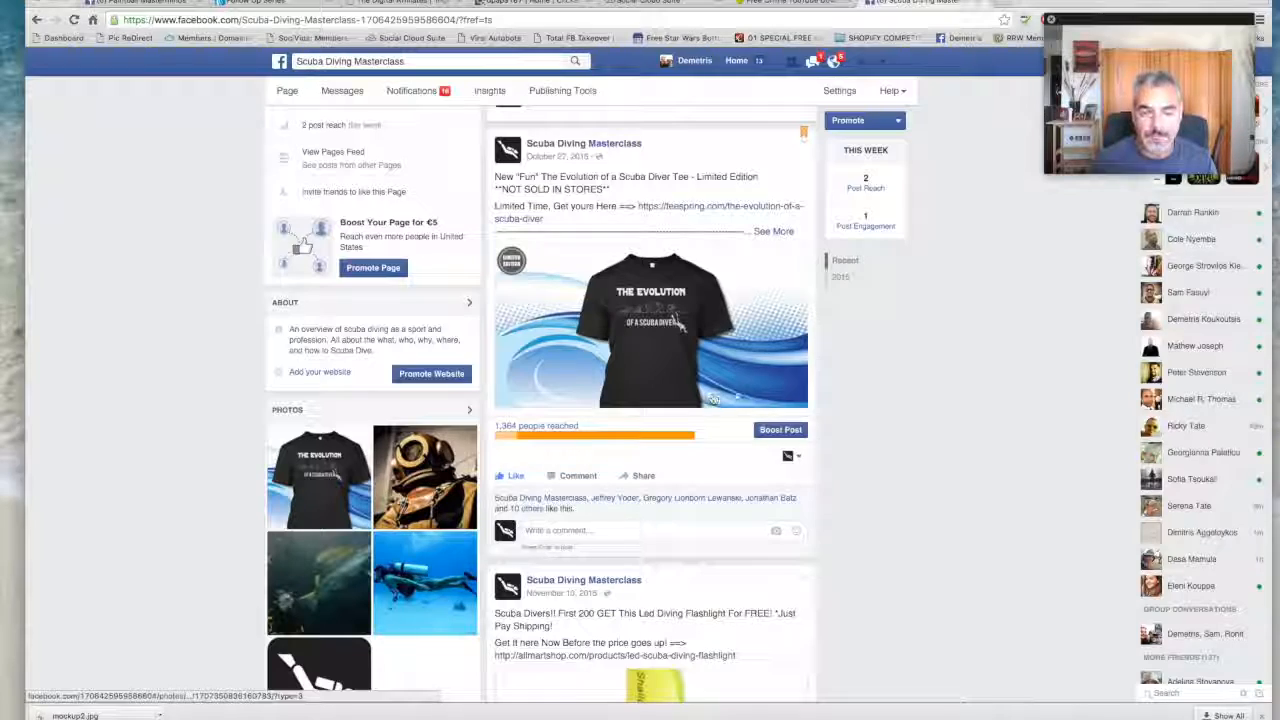
- Return to the start of the Facebook page and switch to the ClickBank account home to view its sales snapshots
scroll(720, 390, up, 3)
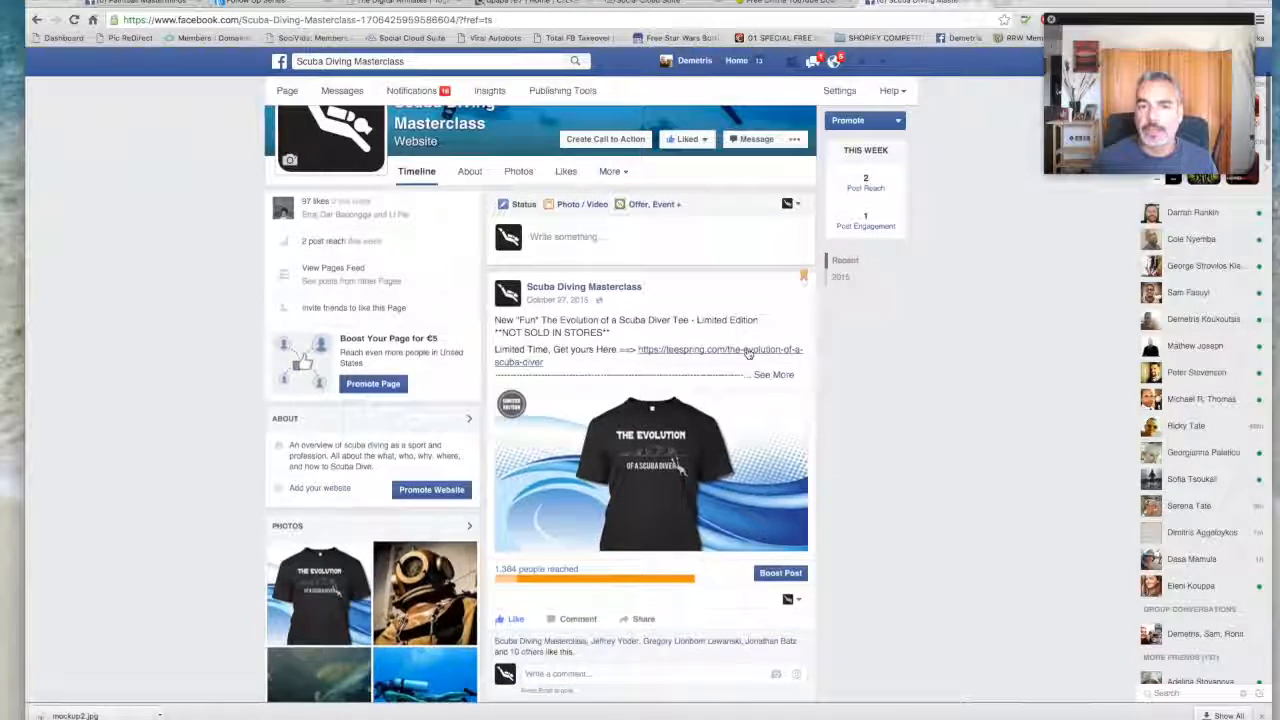
scroll(748, 353, up, 4)
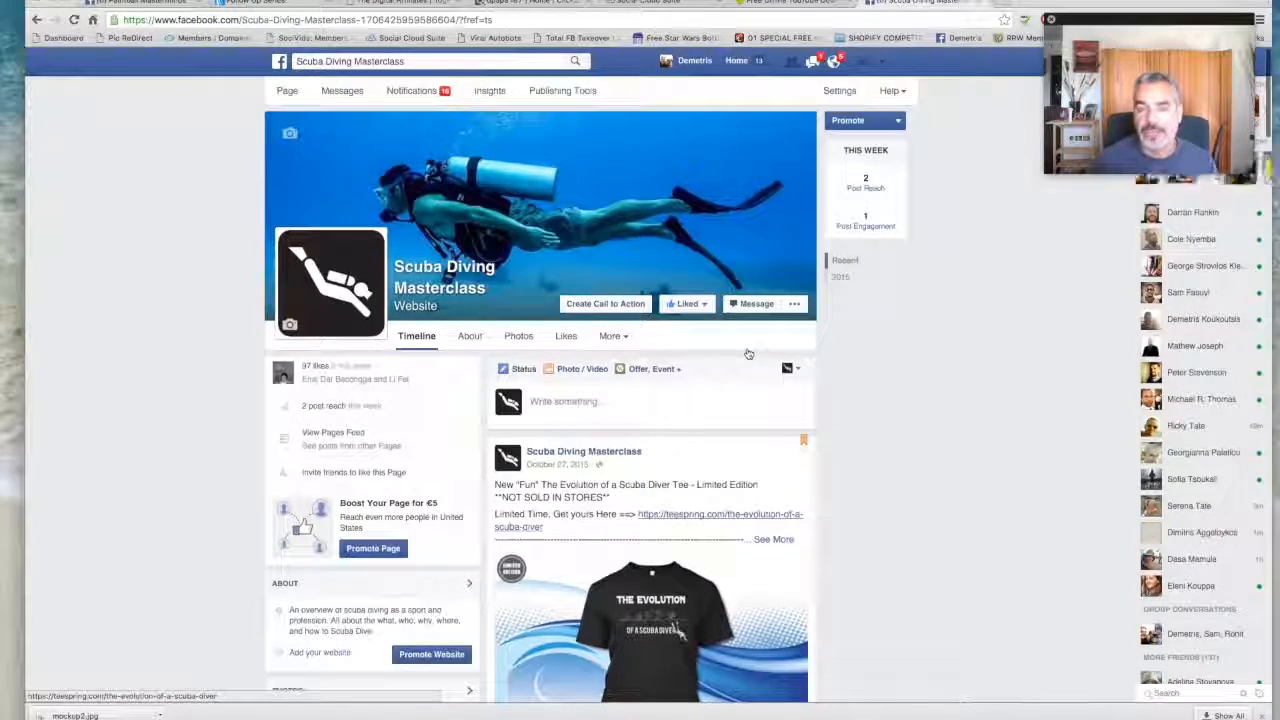
click(518, 6)
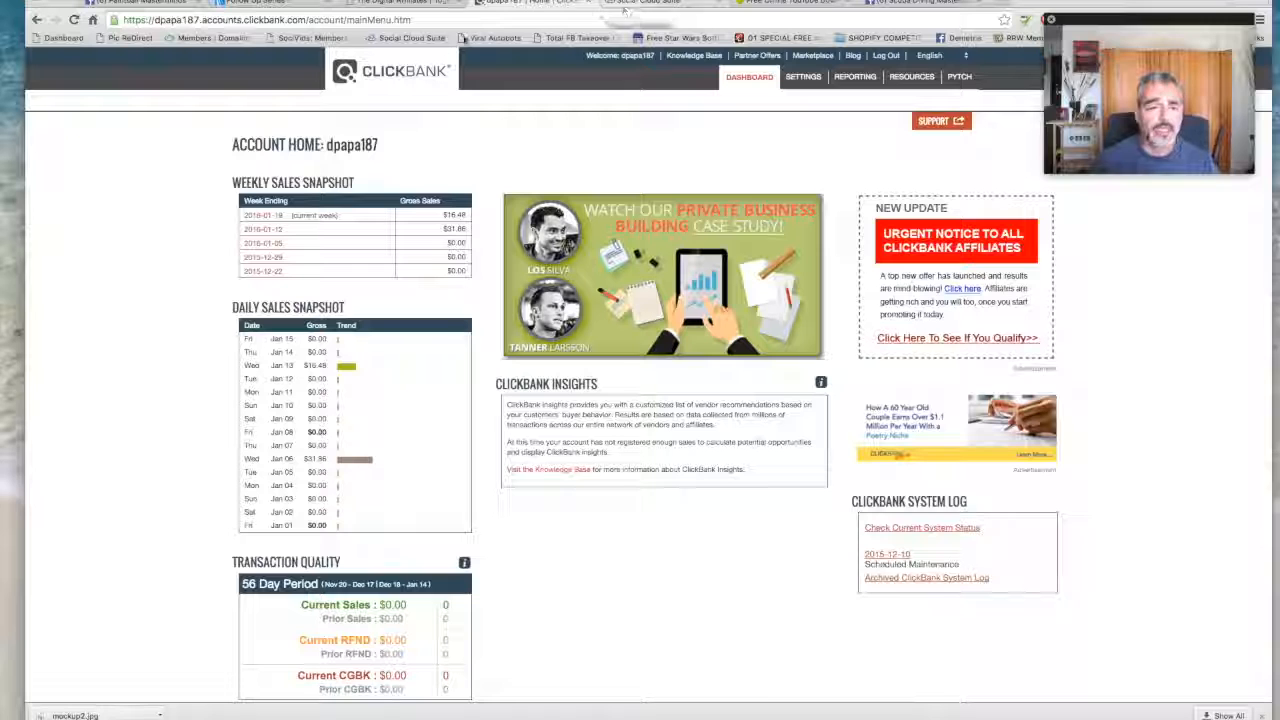
- Switch to Social Cloud Suite, review the AGODA dashboard and its posts, and open the setup wizard for a new campaign
click(689, 5)
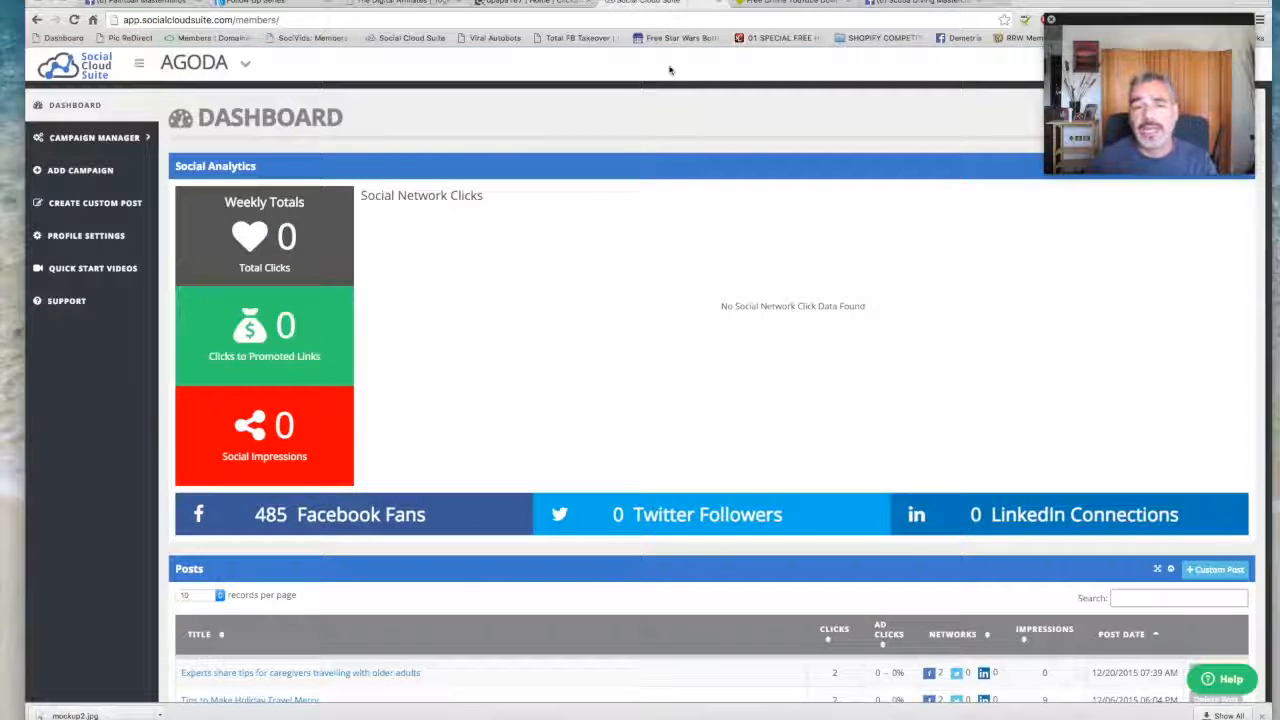
scroll(660, 80, down, 3)
scroll(658, 88, down, 3)
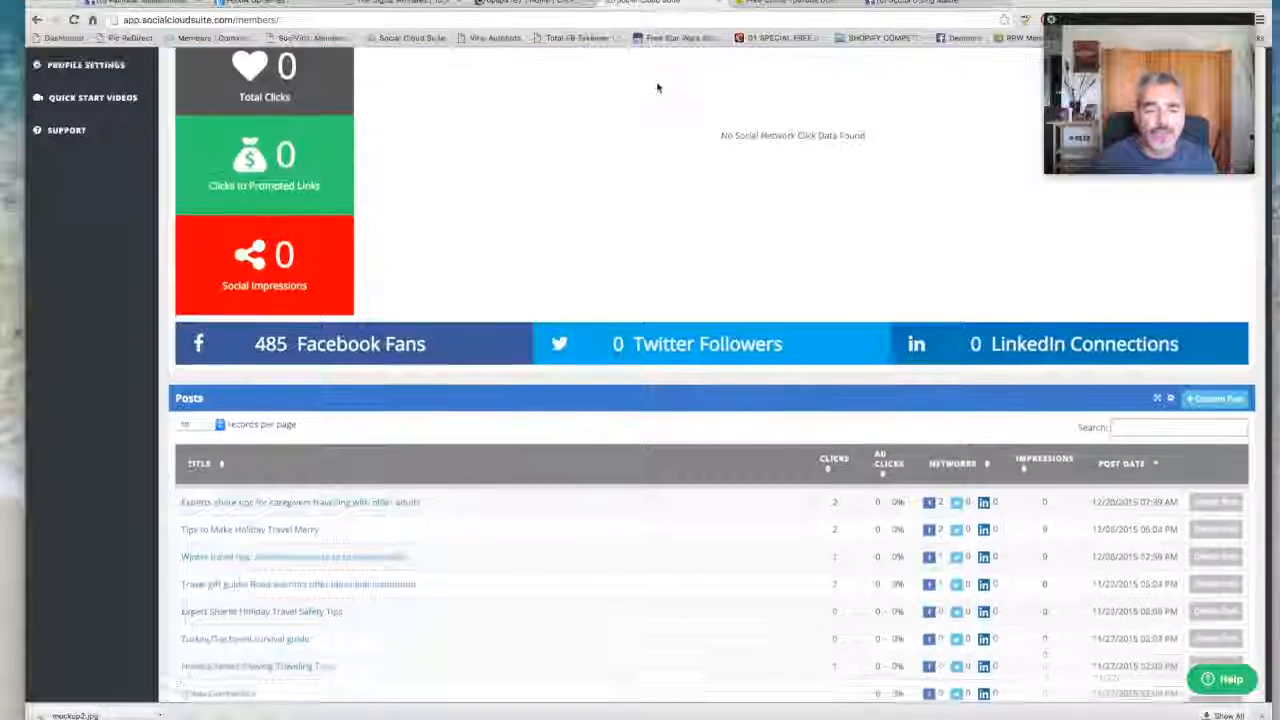
scroll(556, 210, up, 6)
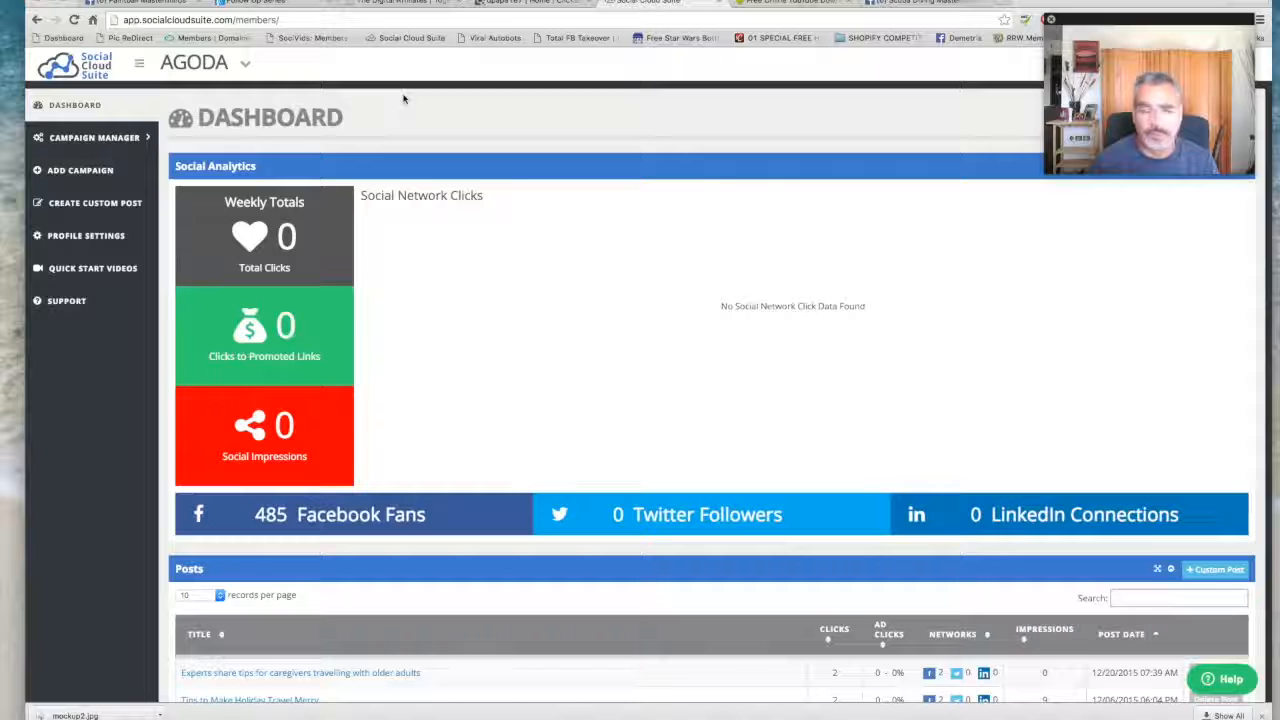
scroll(347, 134, down, 1)
scroll(330, 145, up, 1)
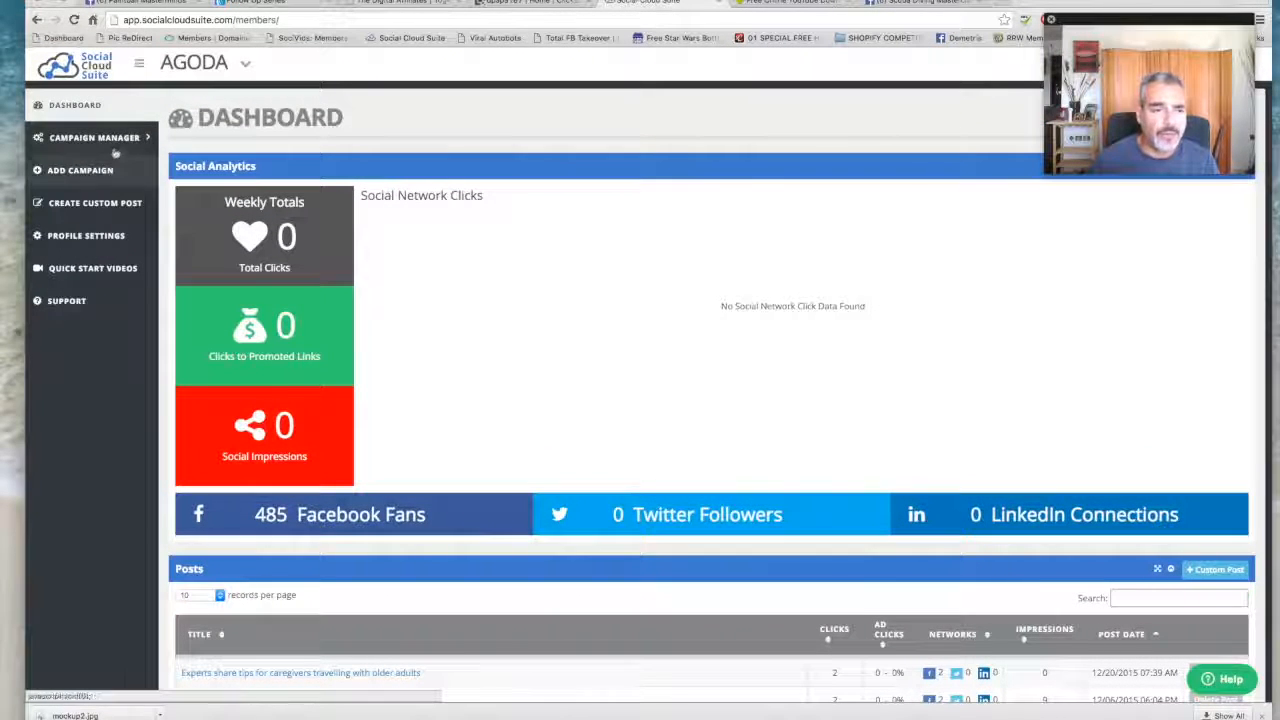
click(102, 172)
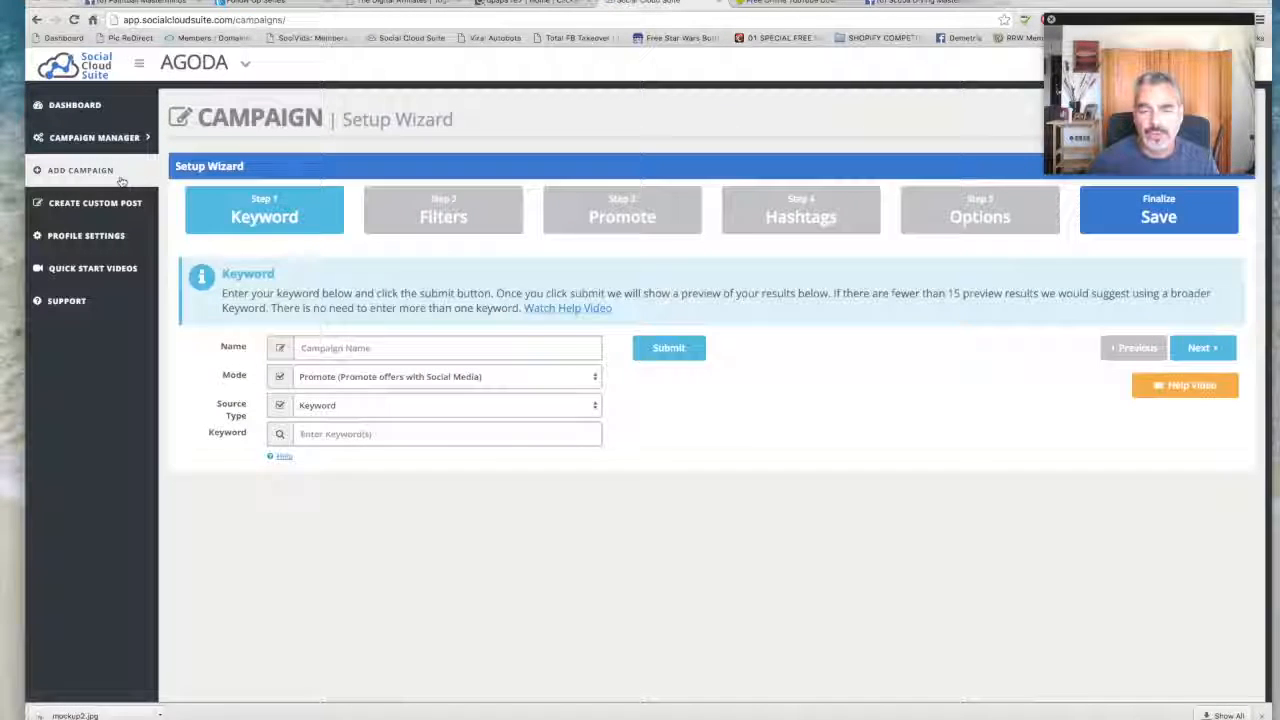
- Name the new campaign "Scuba diving" and keep Keyword as its source type
click(390, 348)
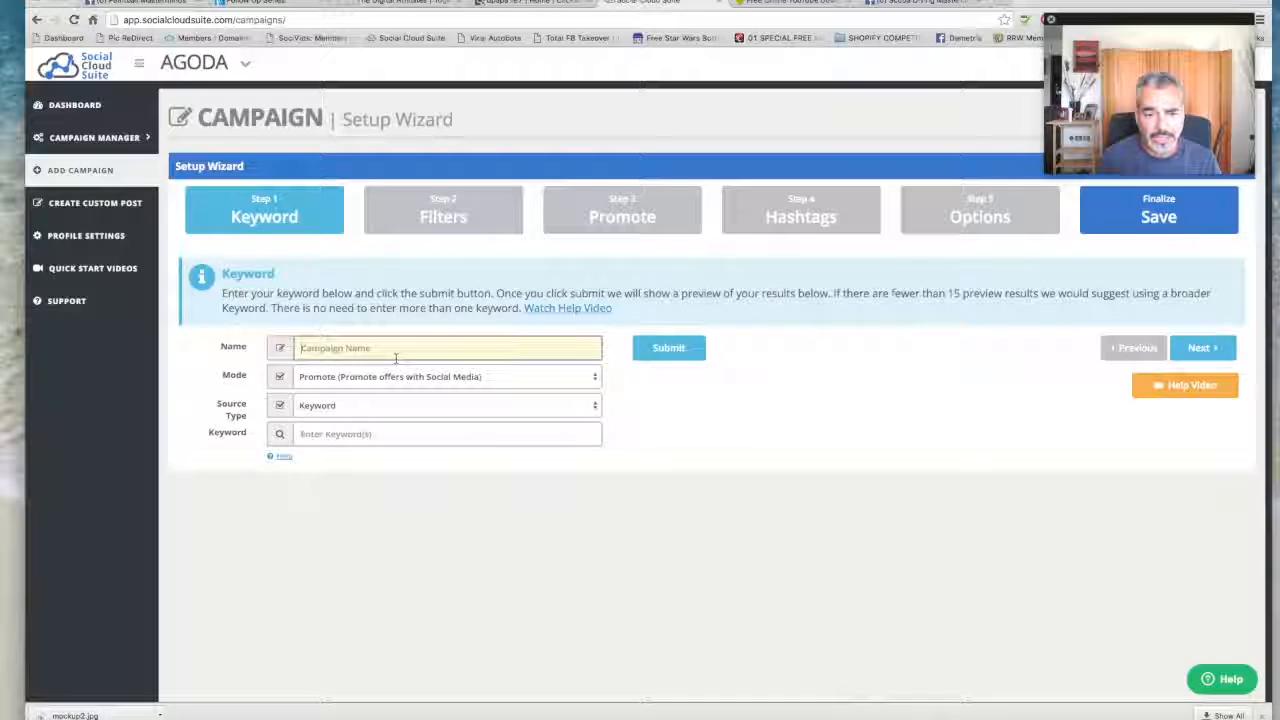
text(co)
key(BackSpace)
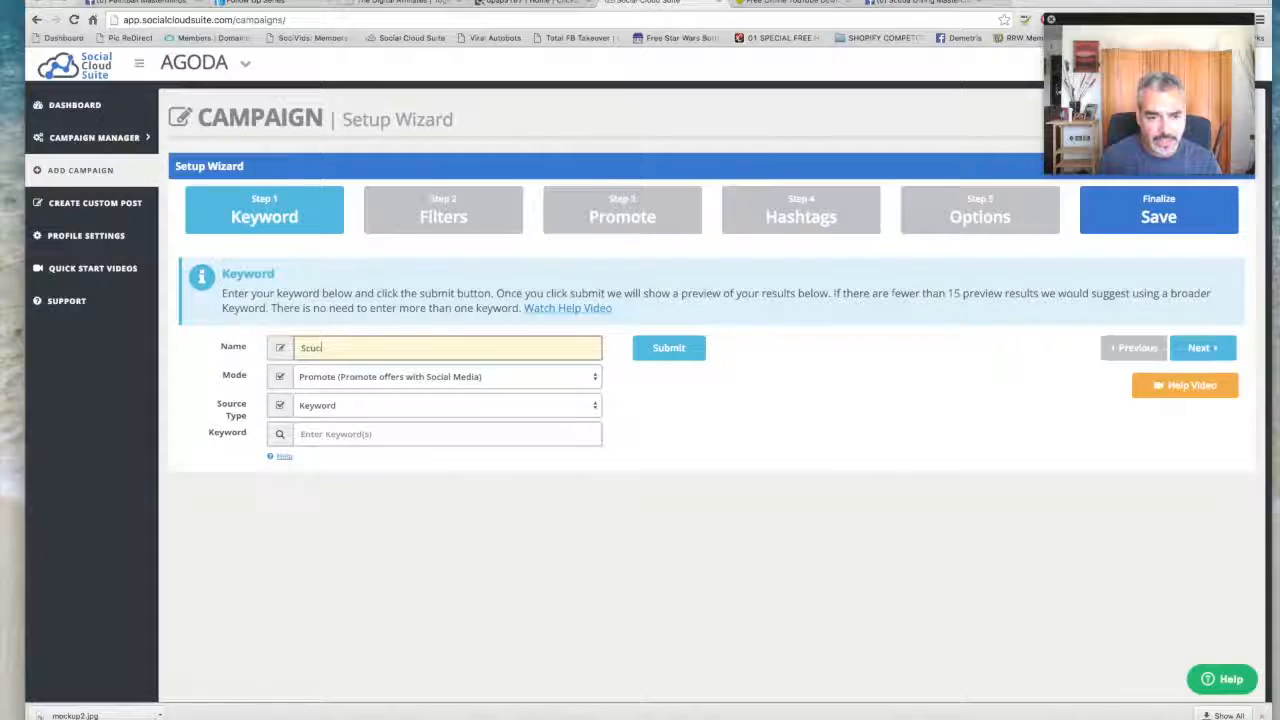
text(diving)
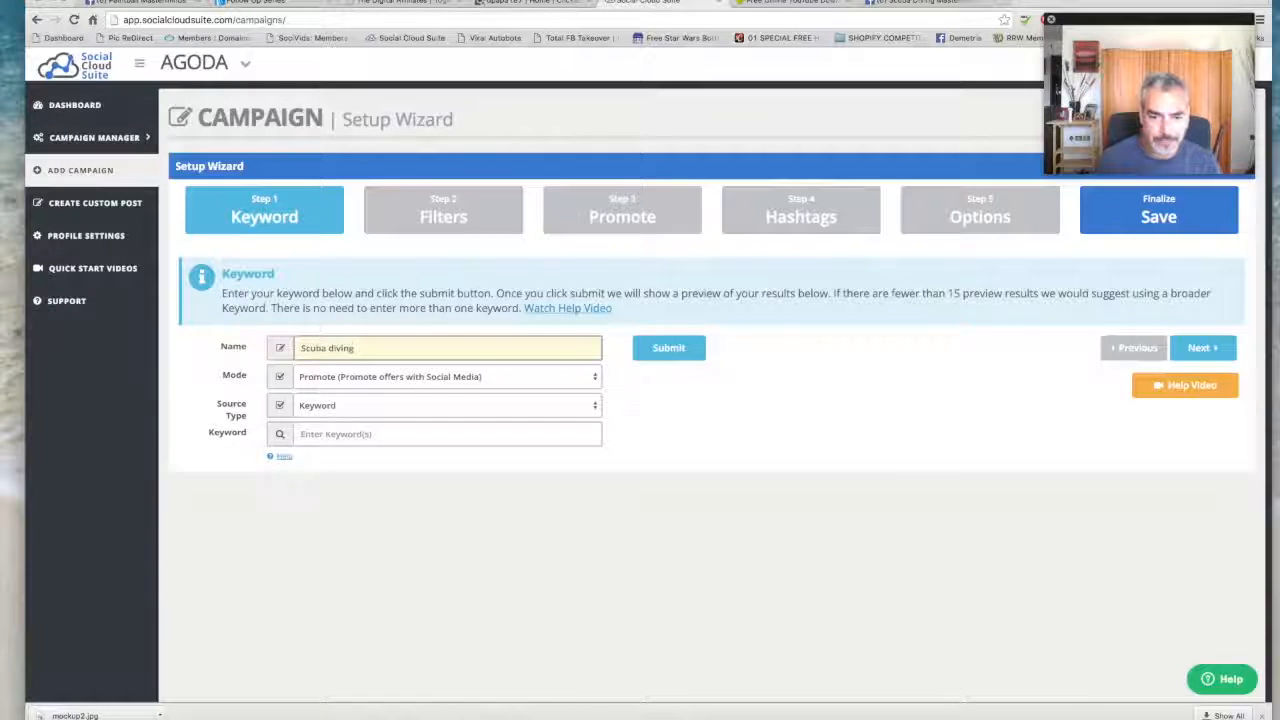
click(368, 411)
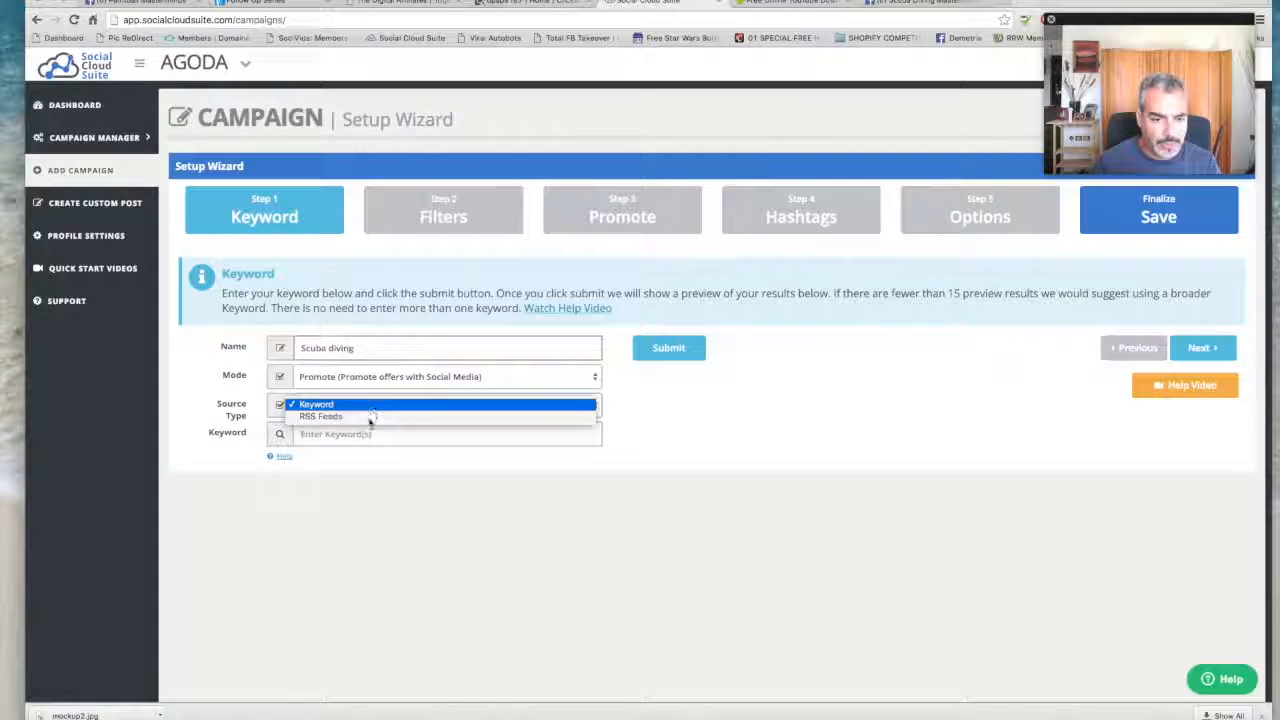
click(372, 406)
- Set the campaign keywords to "Scuba Diving, diving, Scubadiving" and submit them to generate the content preview
click(368, 433)
text(Scu)
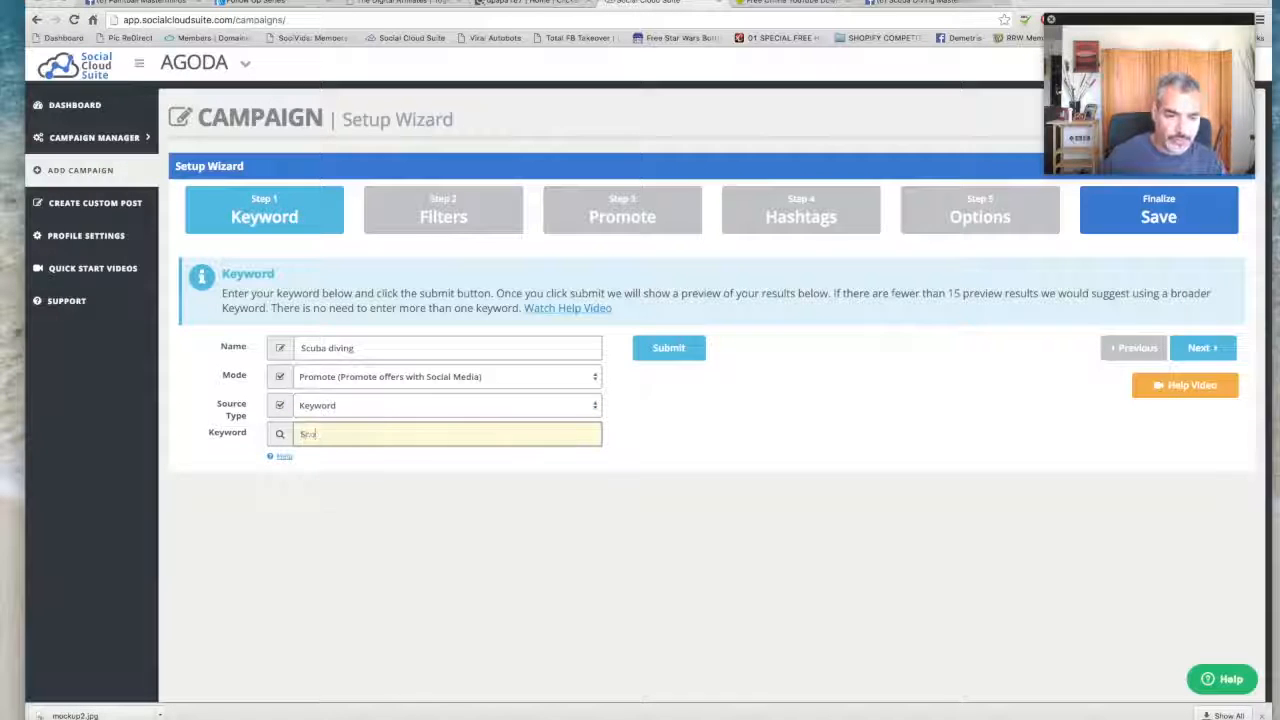
text(ba Diving)
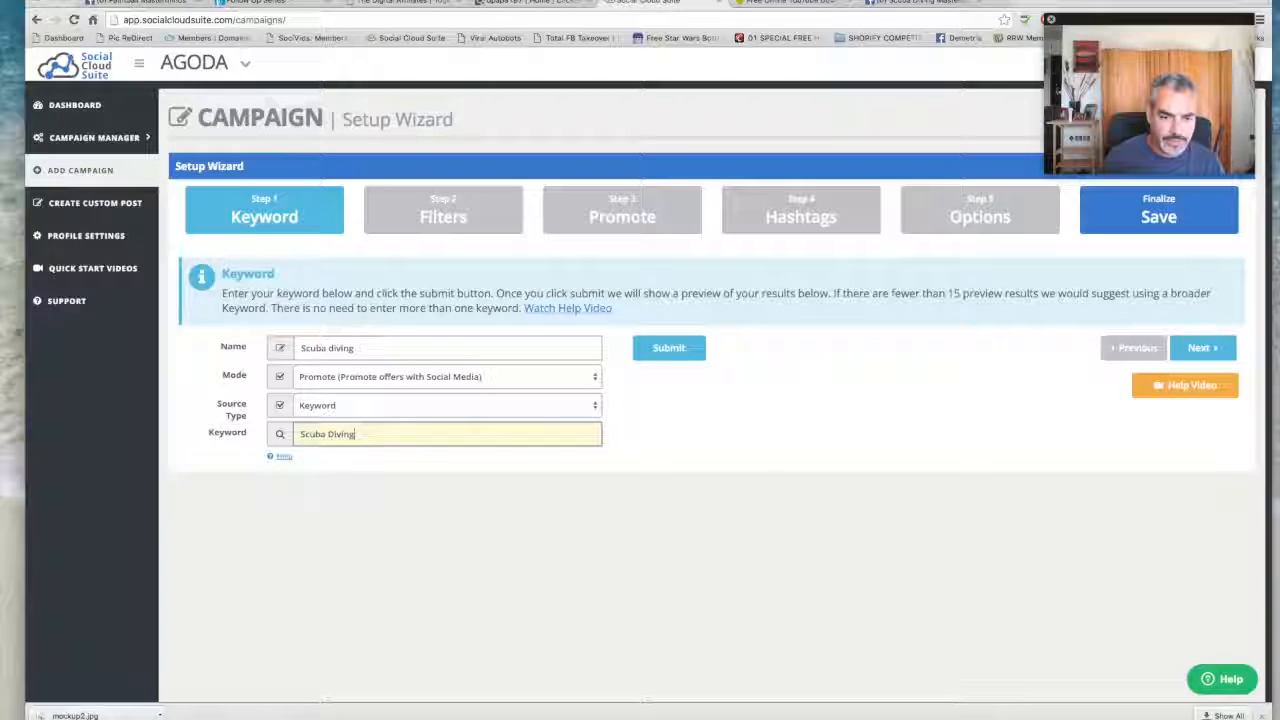
text(, diving)
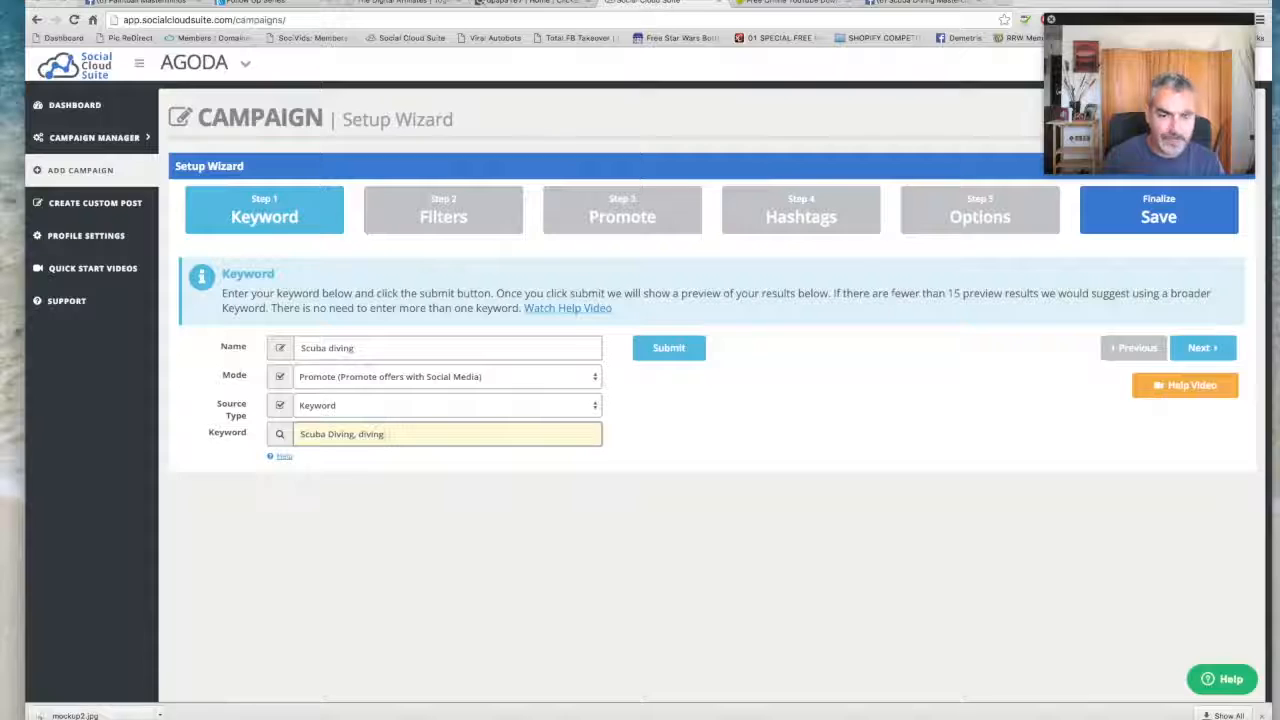
text(,)
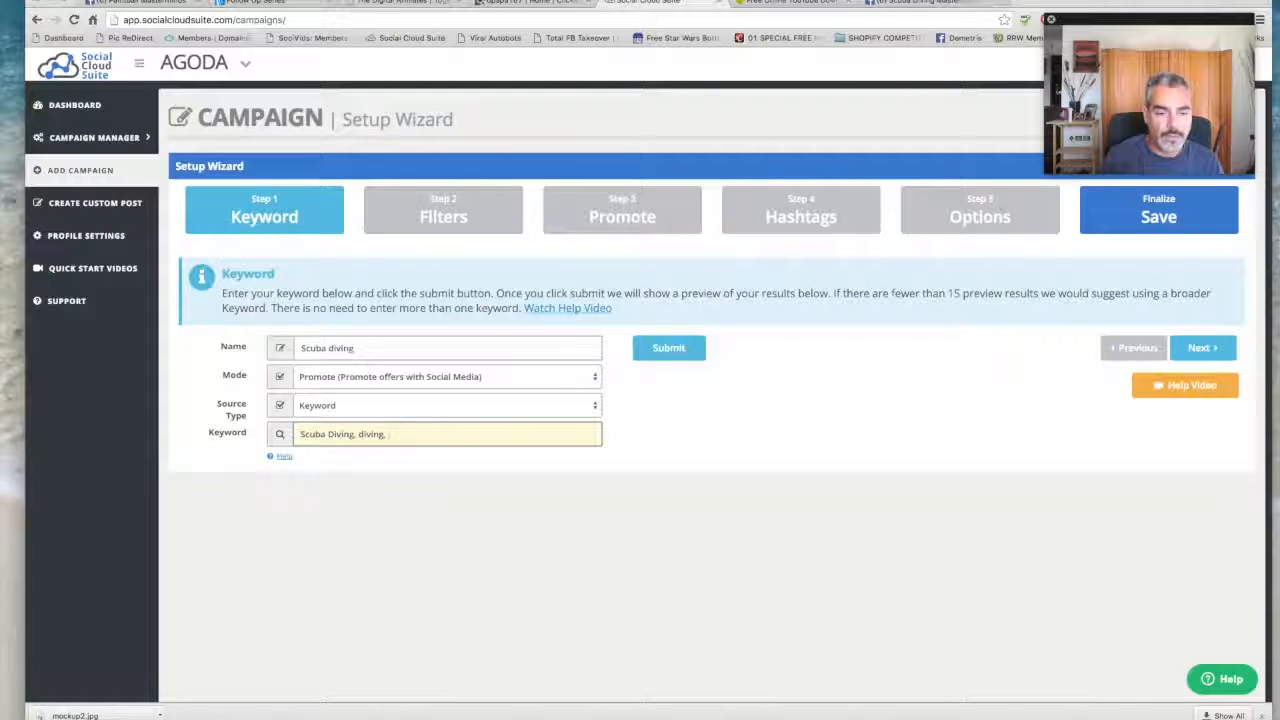
text( Scubadiving)
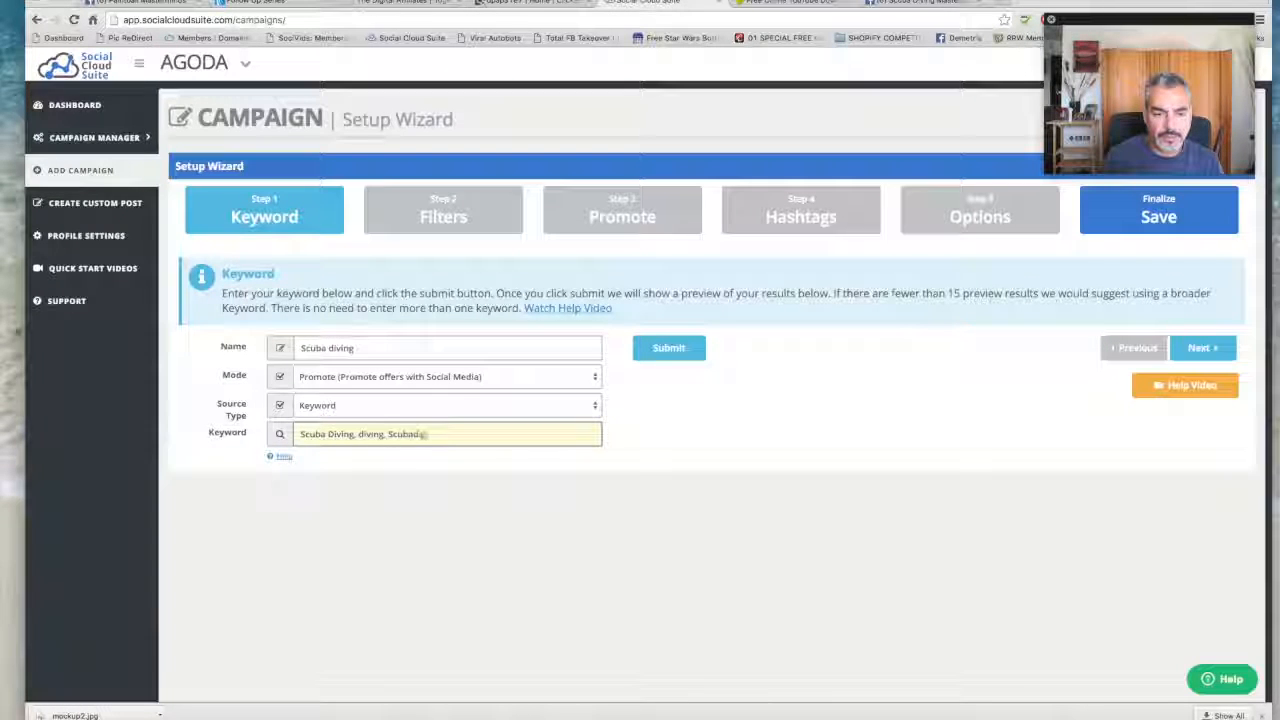
click(662, 350)
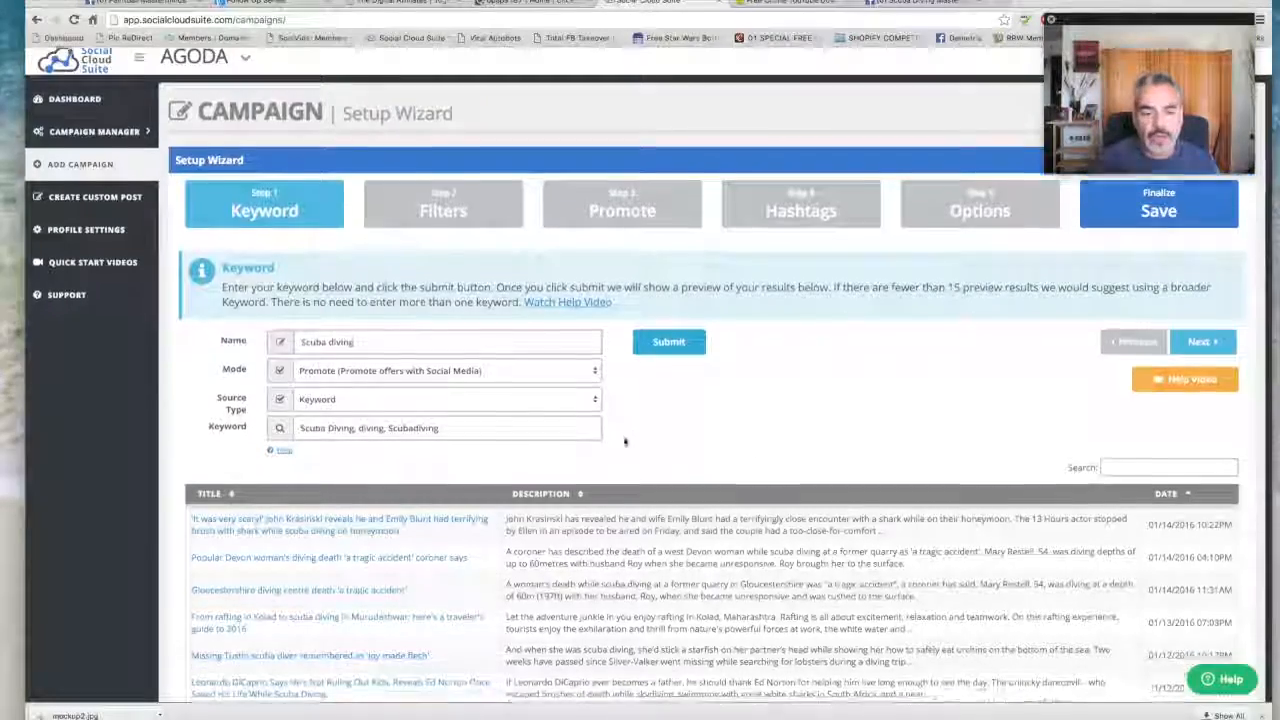
- Examine the previewed articles for the scuba keywords, checking their titles, descriptions and dates
scroll(310, 438, down, 3)
scroll(310, 438, down, 5)
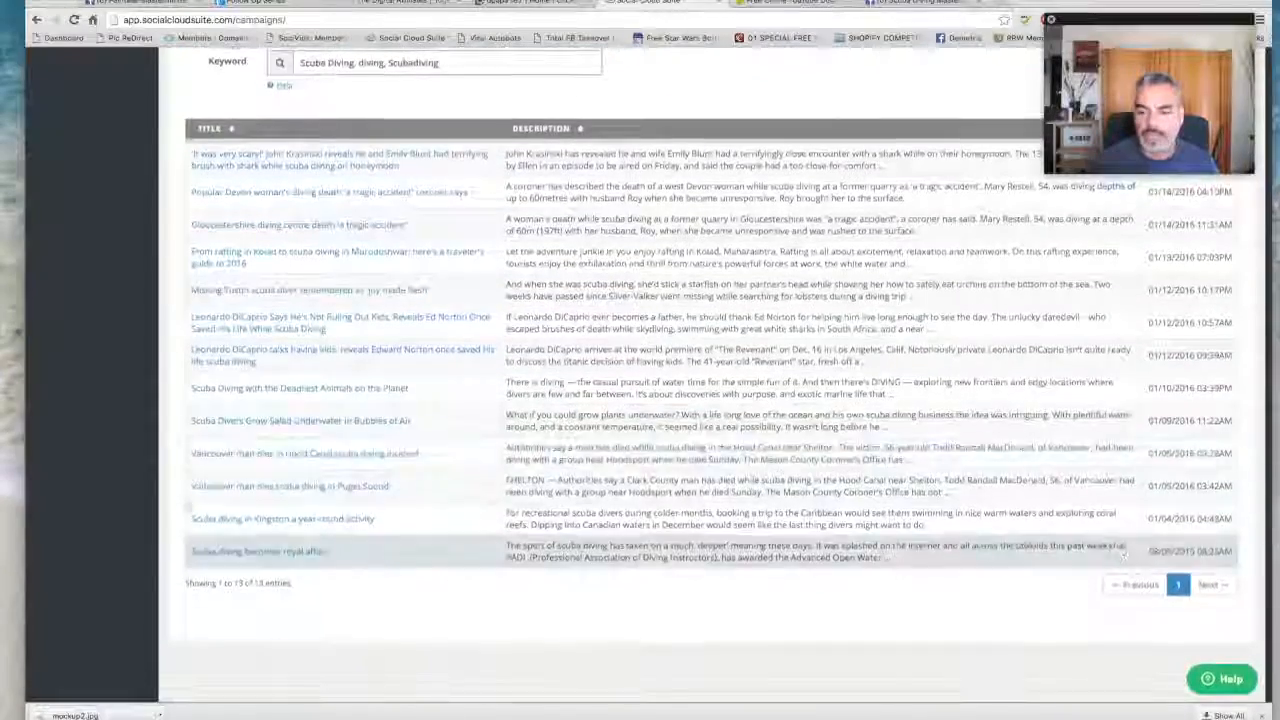
scroll(1014, 478, up, 5)
scroll(1014, 474, up, 1)
scroll(1014, 478, down, 5)
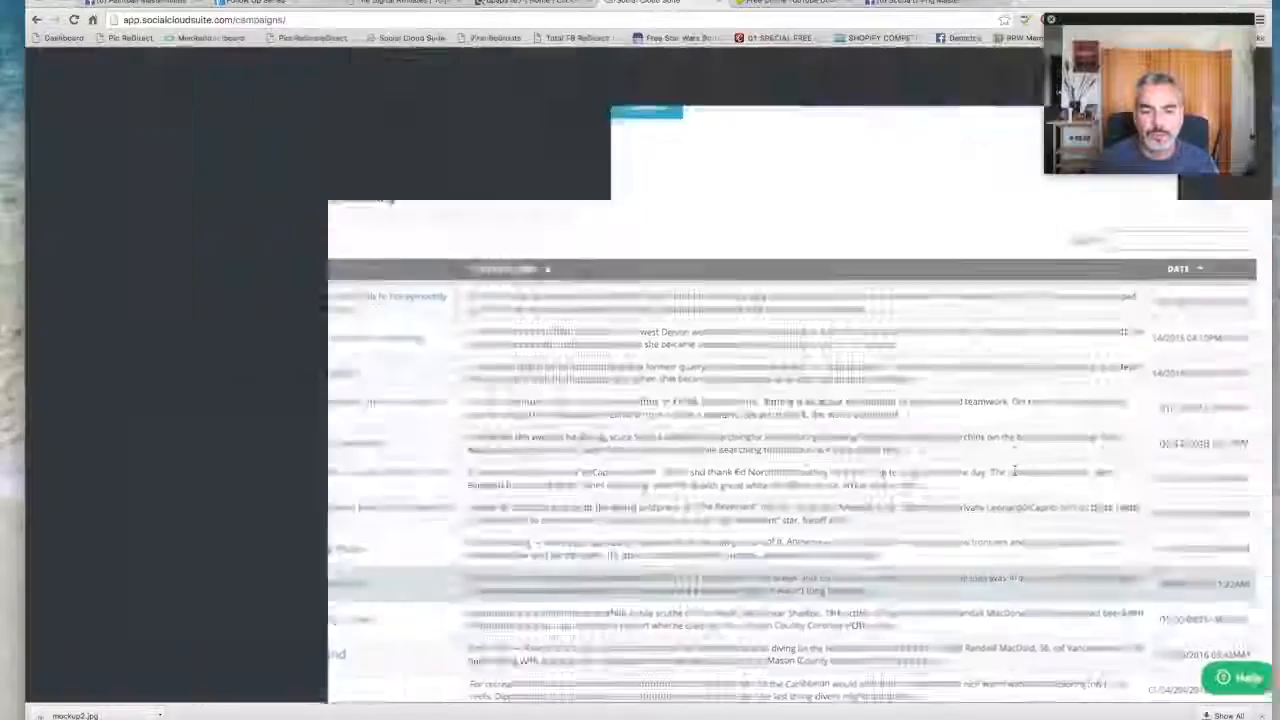
scroll(818, 428, up, 1)
scroll(818, 428, up, 3)
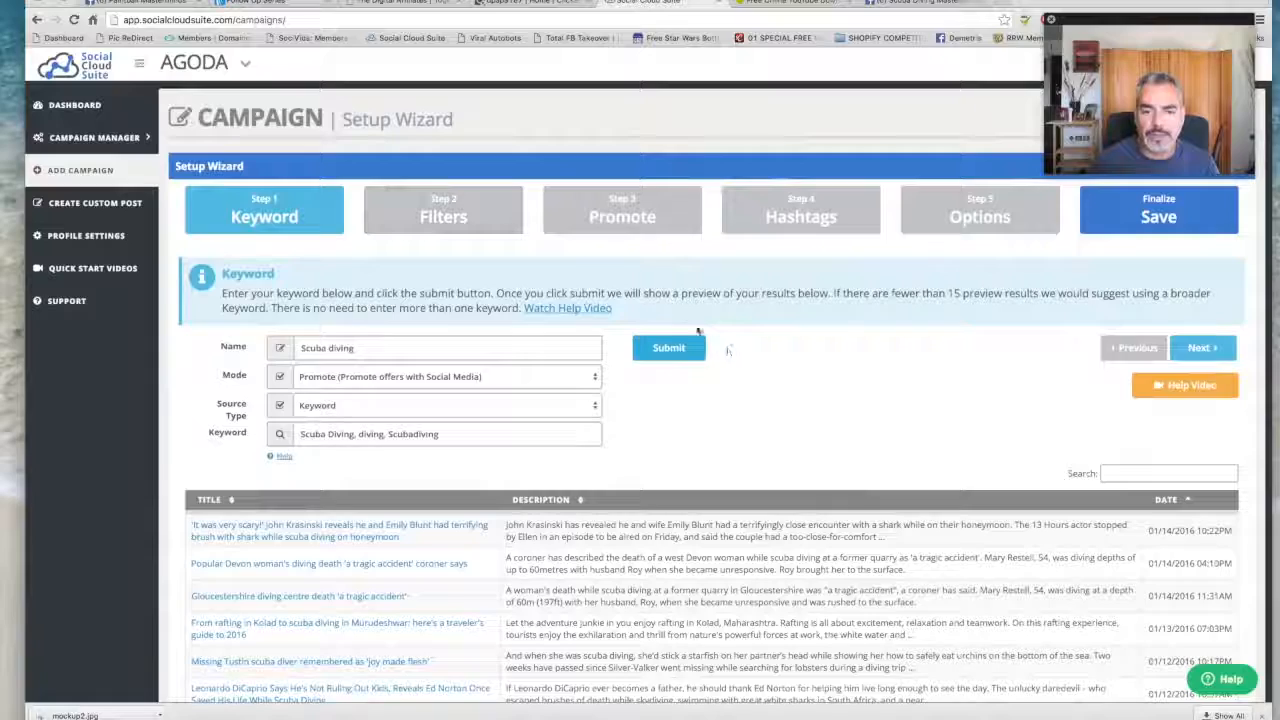
- Advance past the Filters stage without adding any filter words and continue to the Promote stage
click(1200, 348)
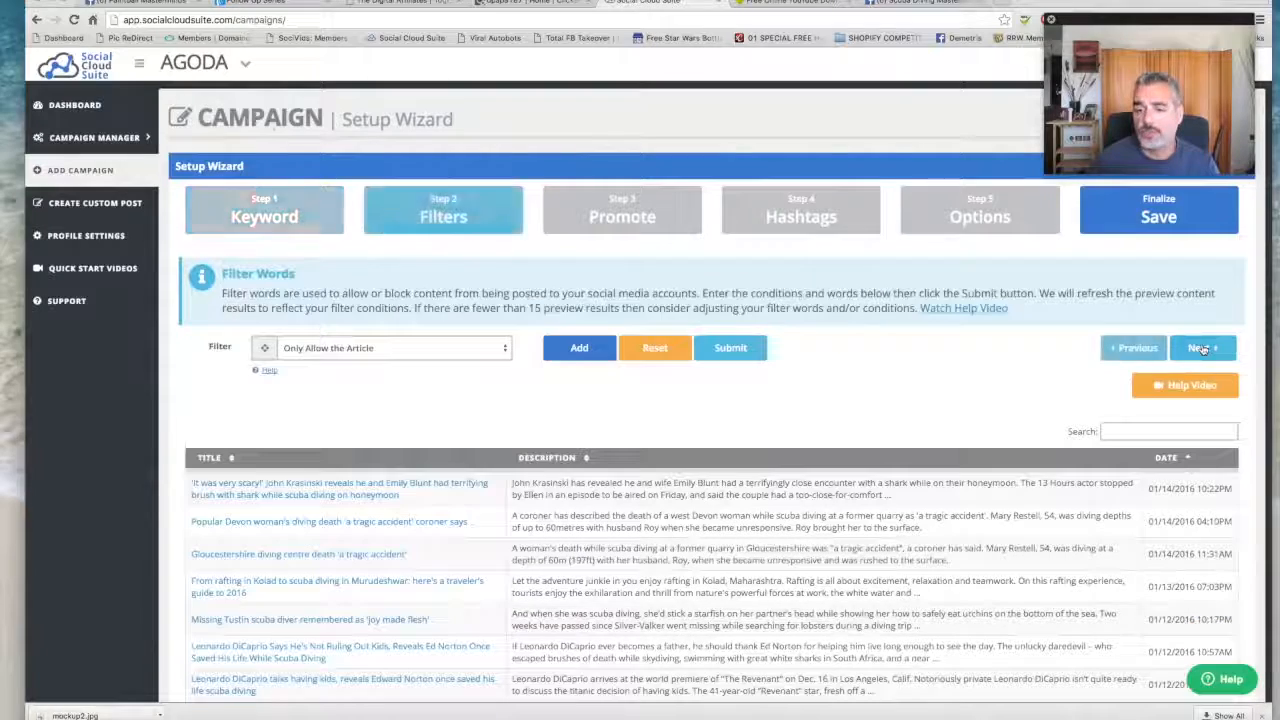
click(484, 348)
click(484, 347)
click(1200, 348)
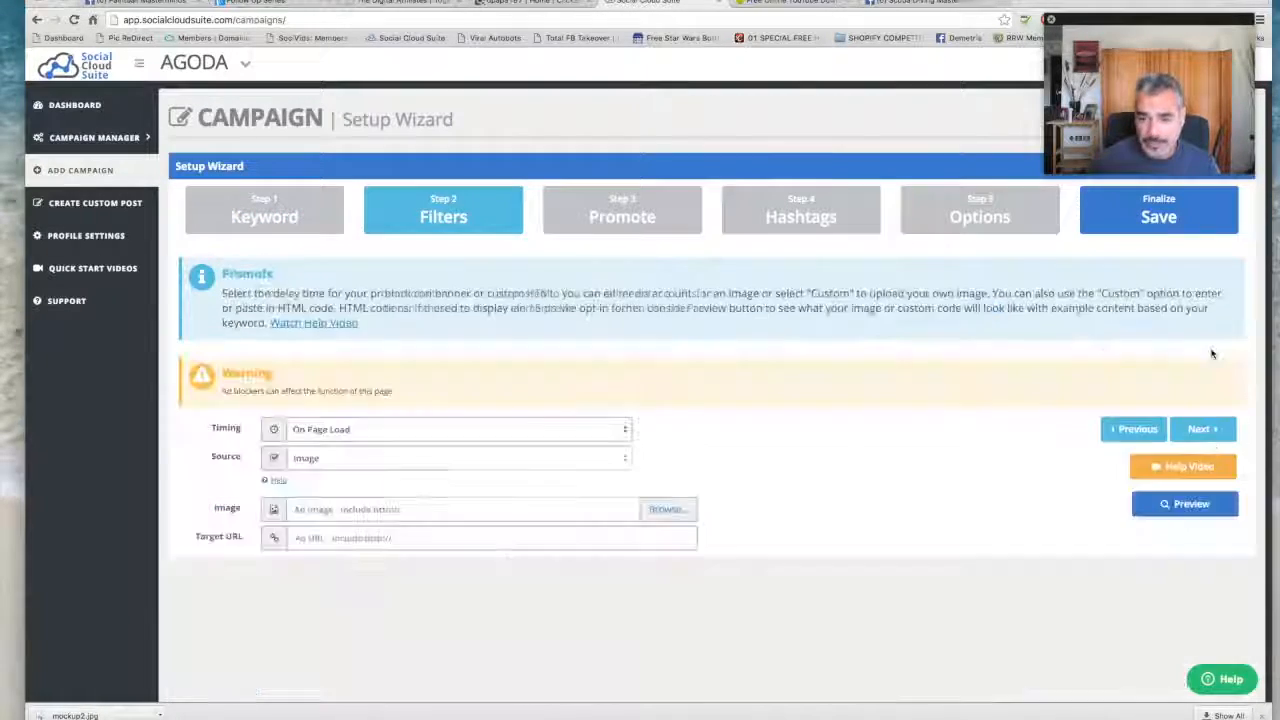
scroll(673, 418, up, 3)
scroll(641, 378, down, 2)
scroll(641, 378, down, 3)
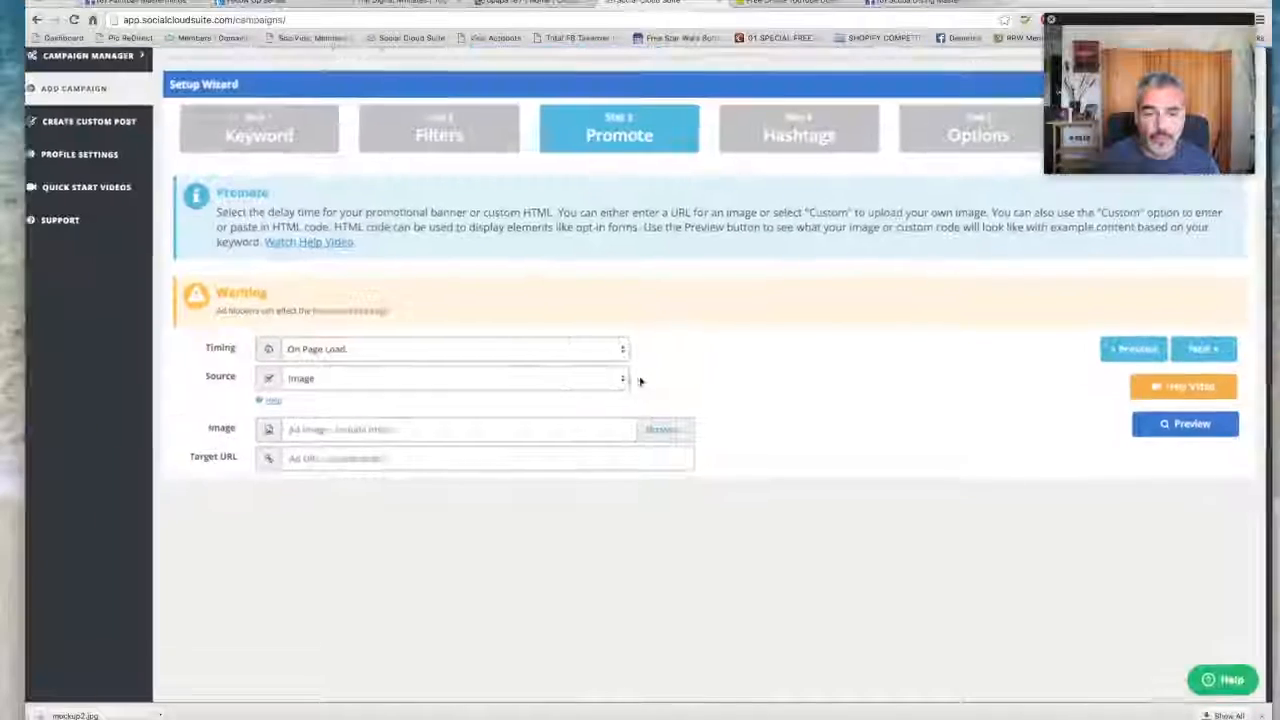
- Examine the timing and source choices for the promotional banner, keeping On Page Load and Image
click(577, 437)
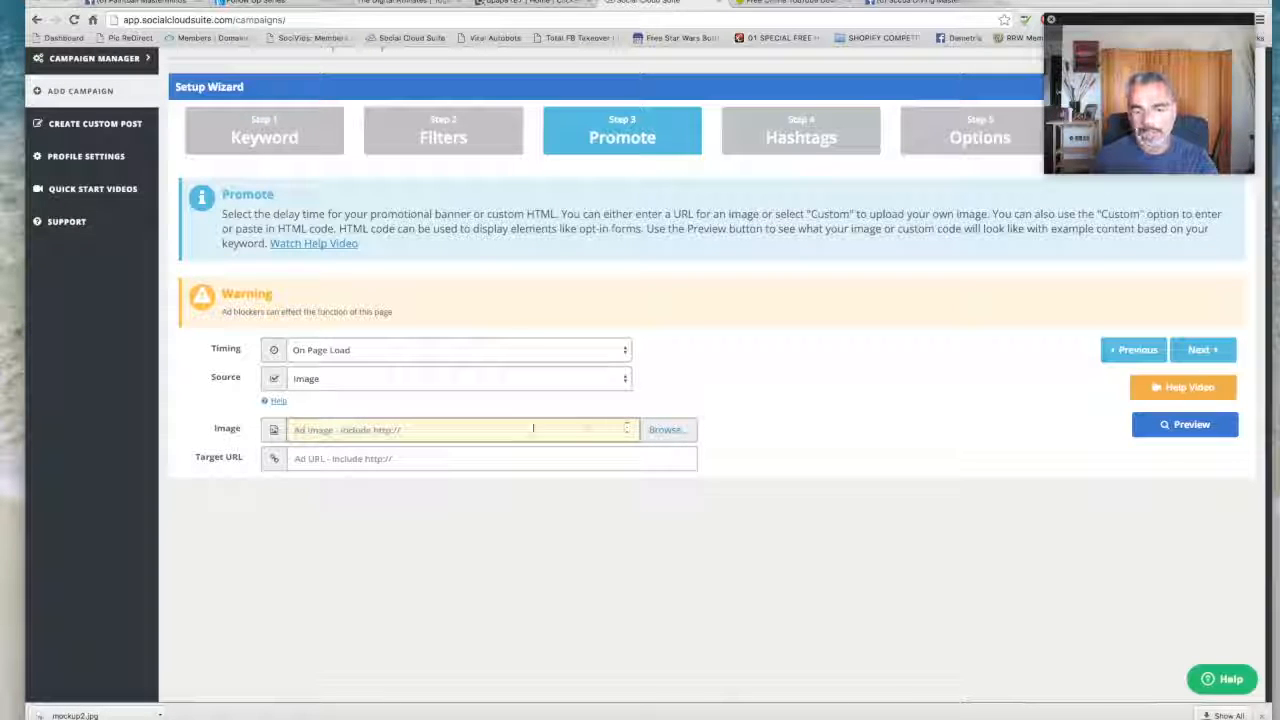
click(578, 347)
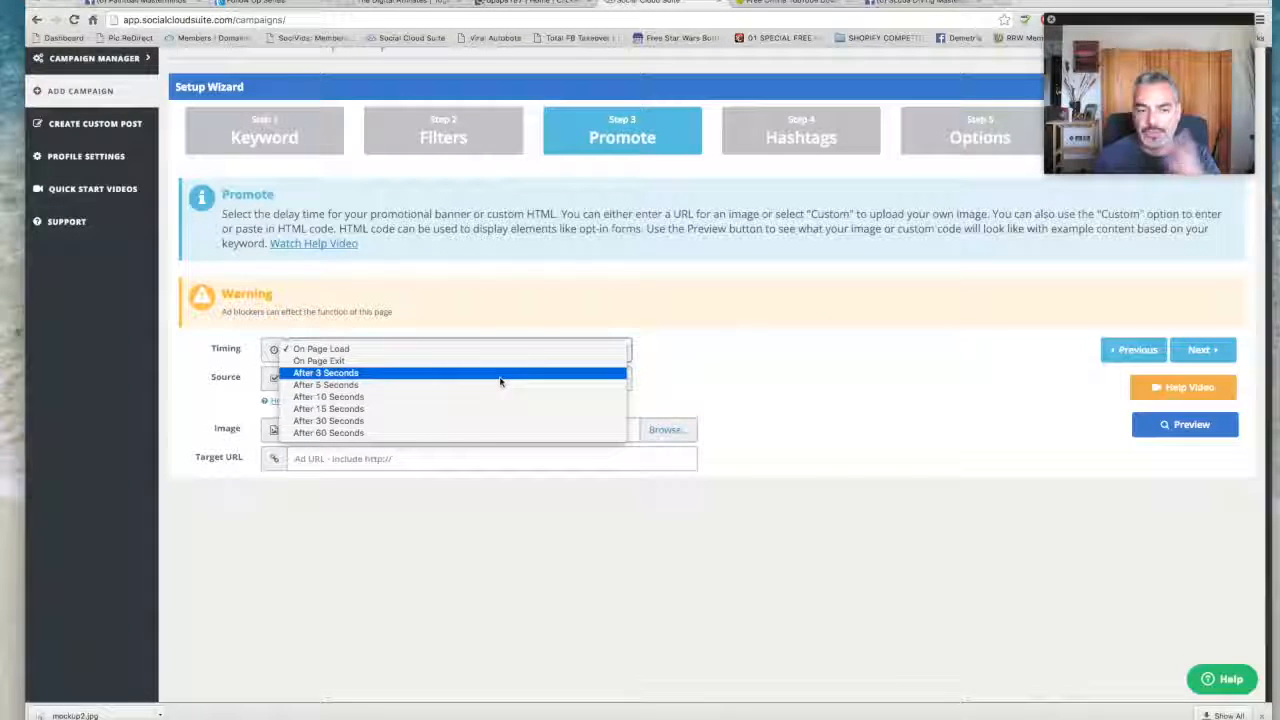
click(574, 309)
click(453, 384)
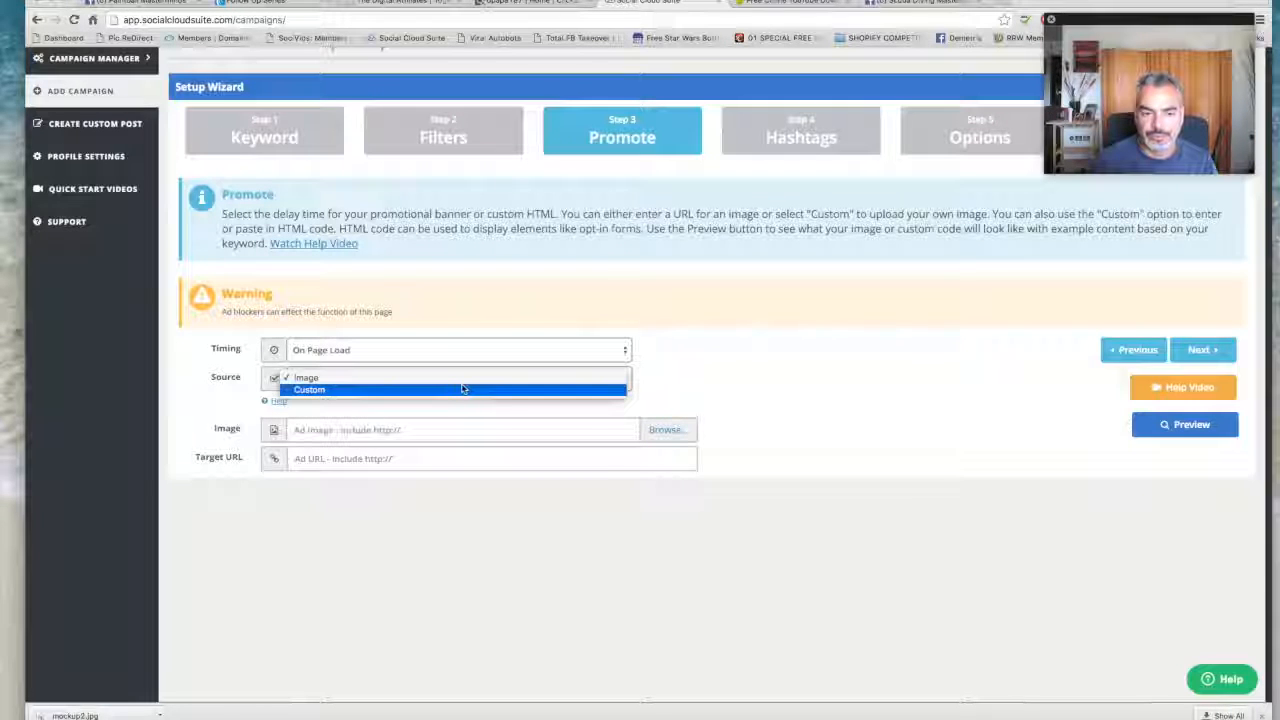
click(598, 322)
click(452, 430)
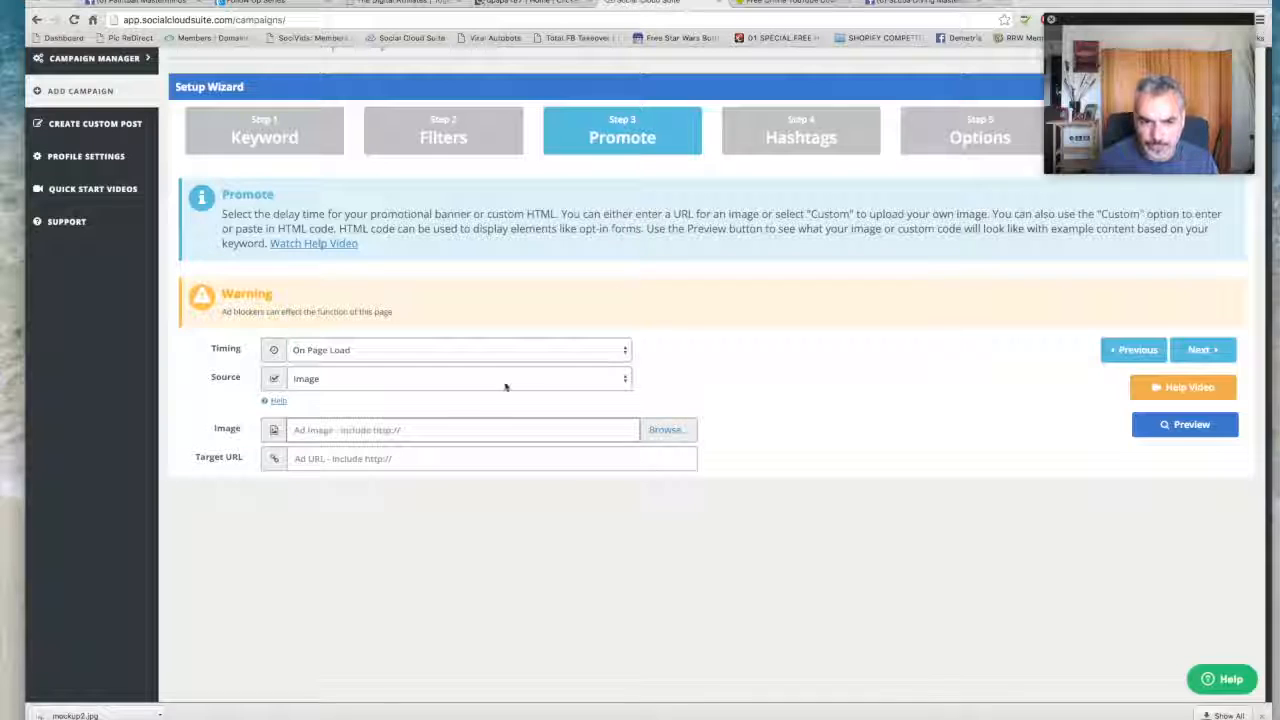
click(463, 350)
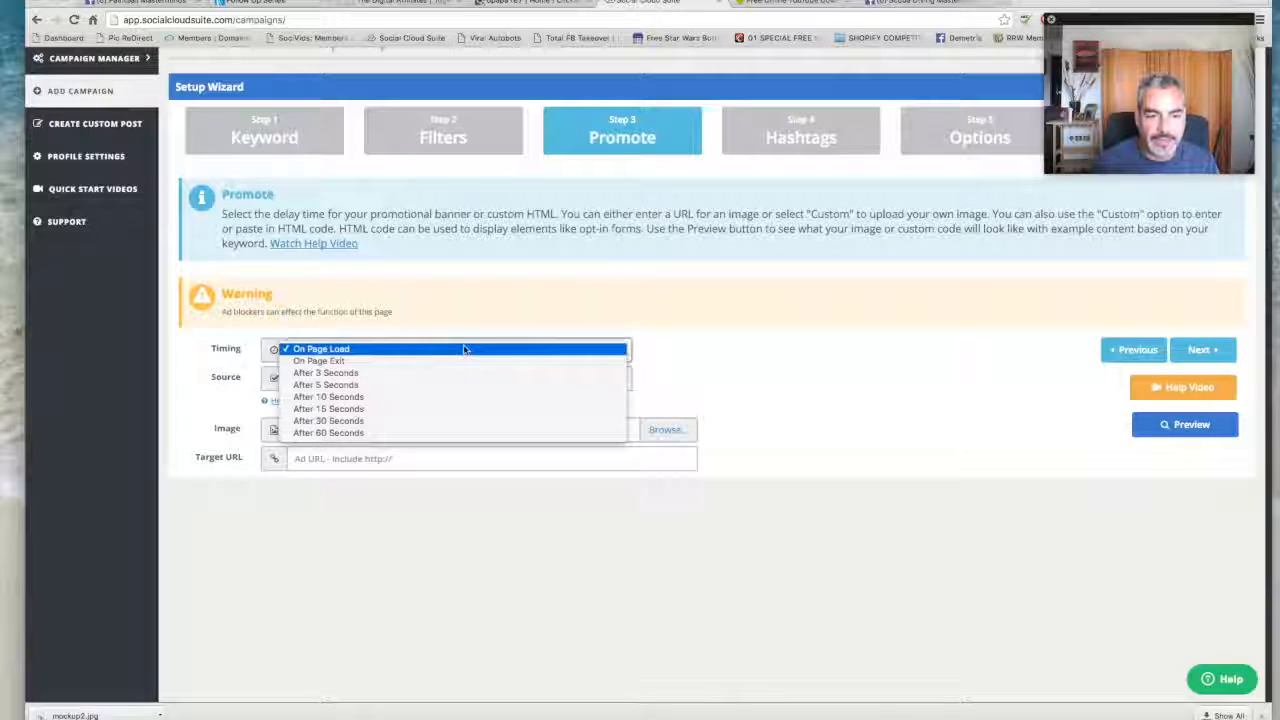
click(466, 350)
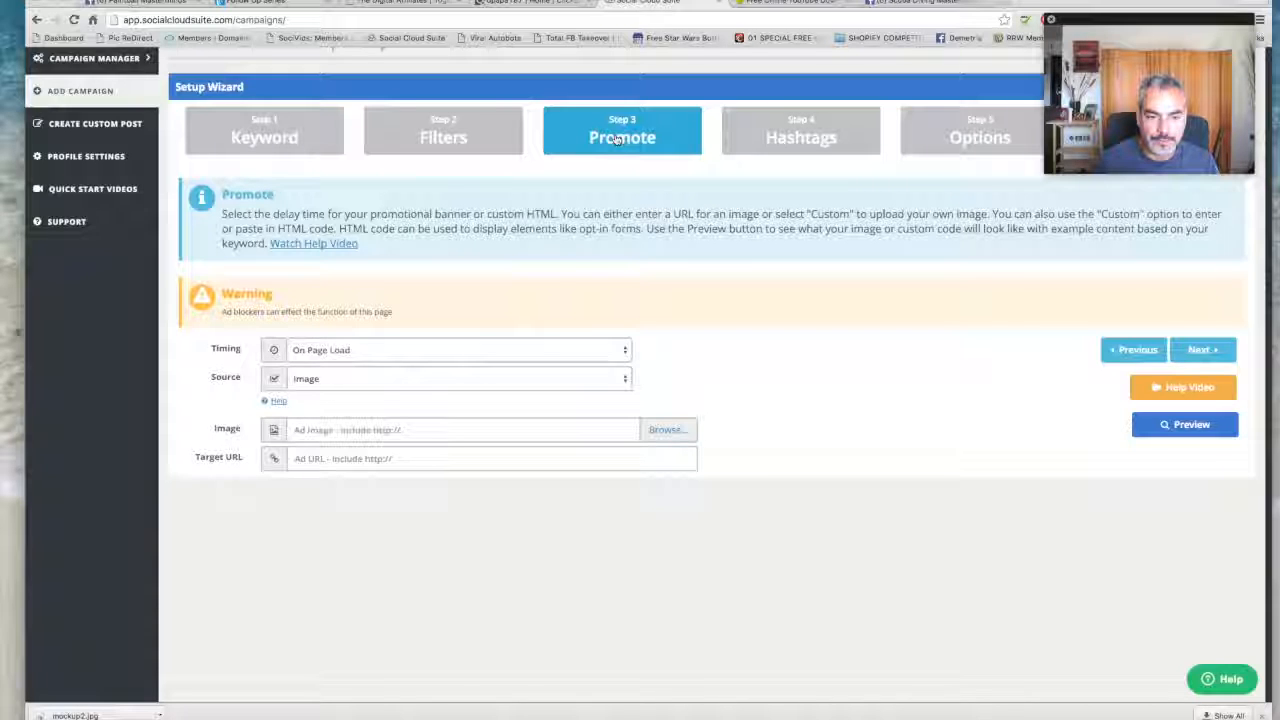
- Continue to the hashtags, accept the suggested ones, and keep 4 posts per day in the post options
click(1202, 349)
click(331, 272)
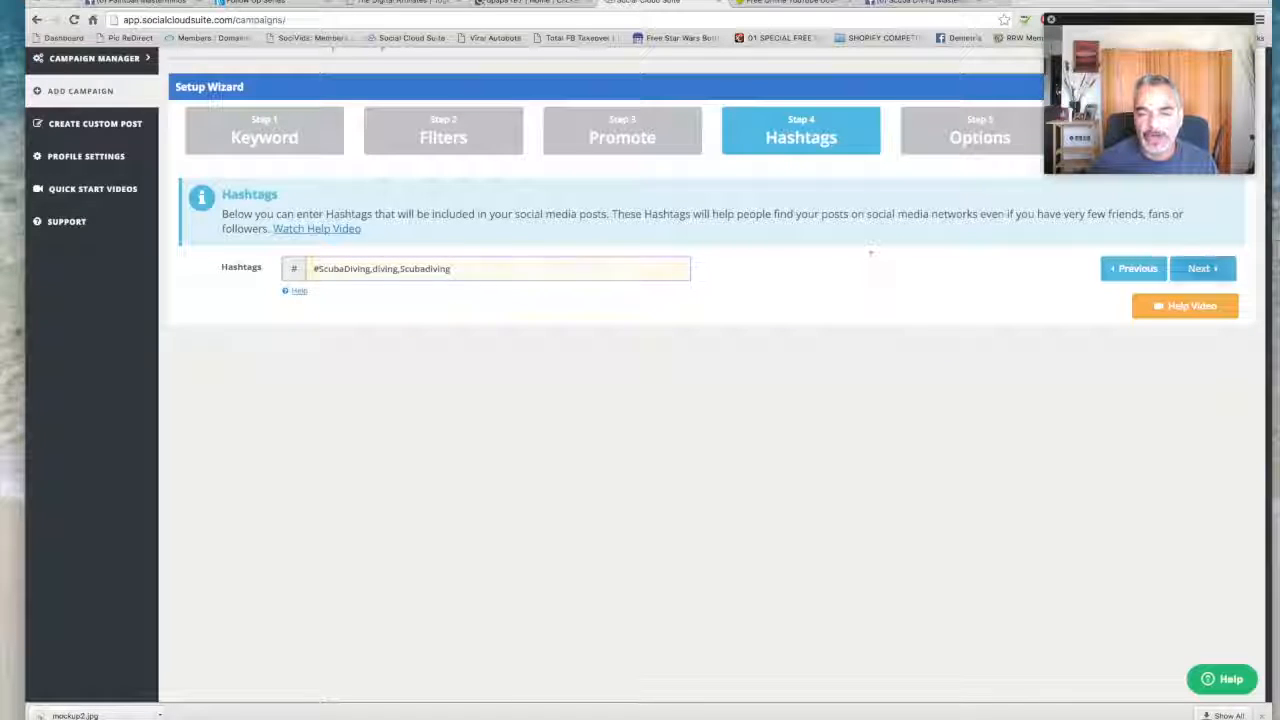
click(1201, 268)
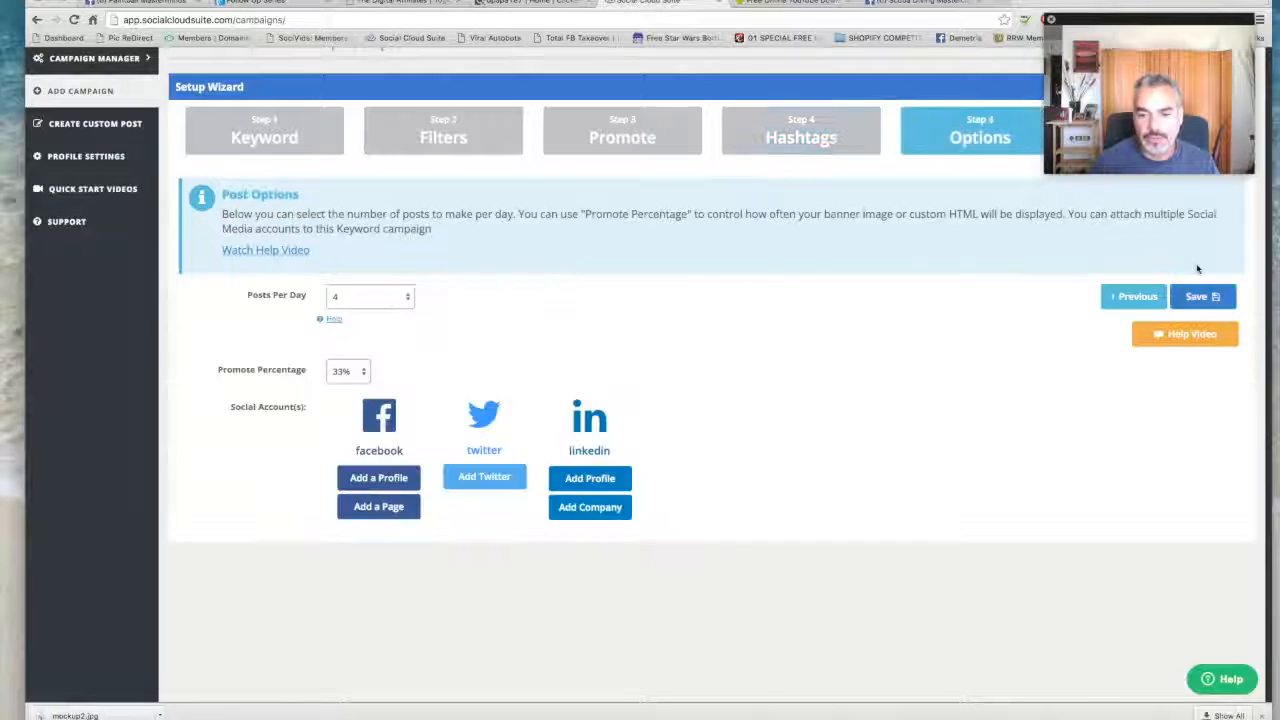
click(395, 297)
click(566, 274)
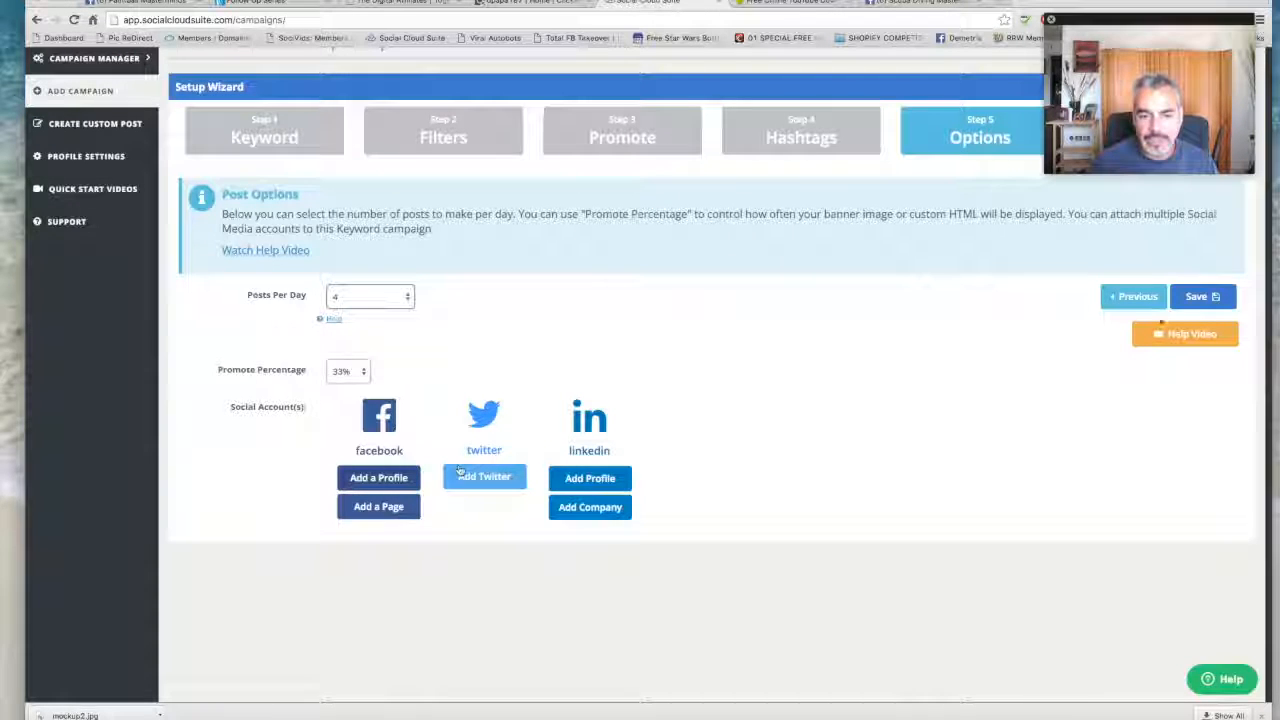
- Connect the Scuba Diving Masterclass Facebook page to the campaign
click(386, 482)
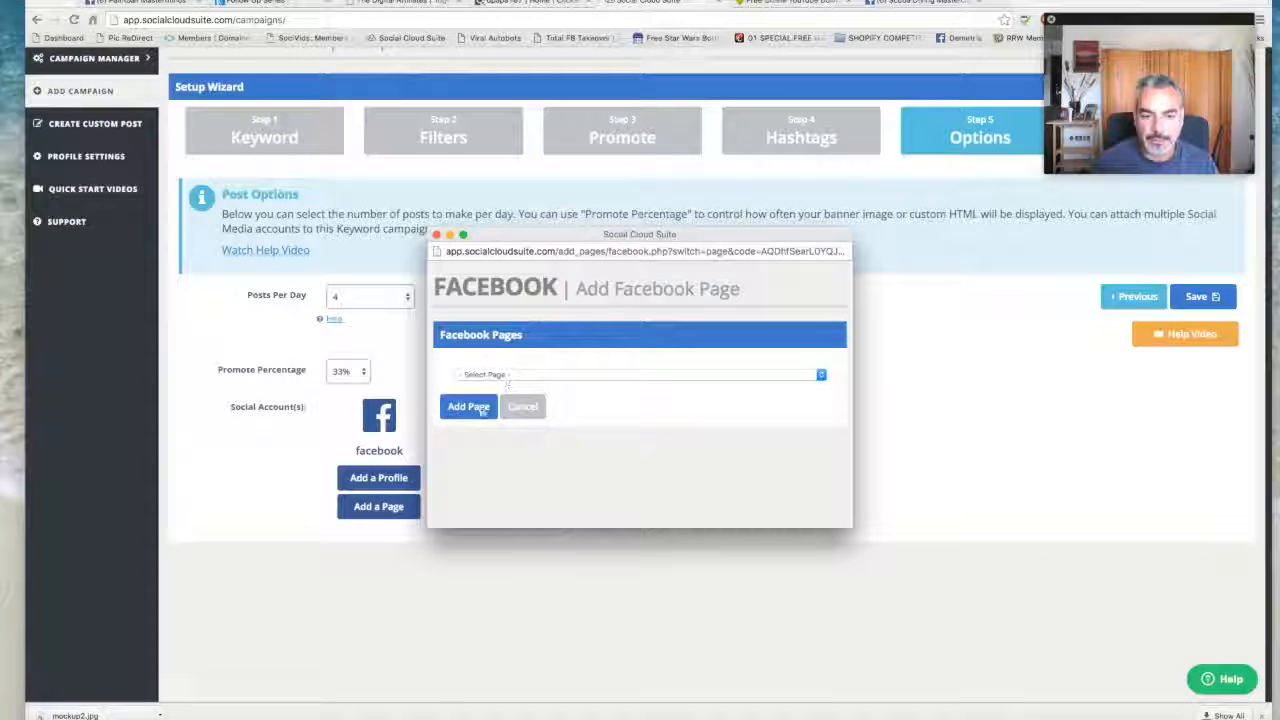
click(506, 377)
scroll(522, 420, down, 5)
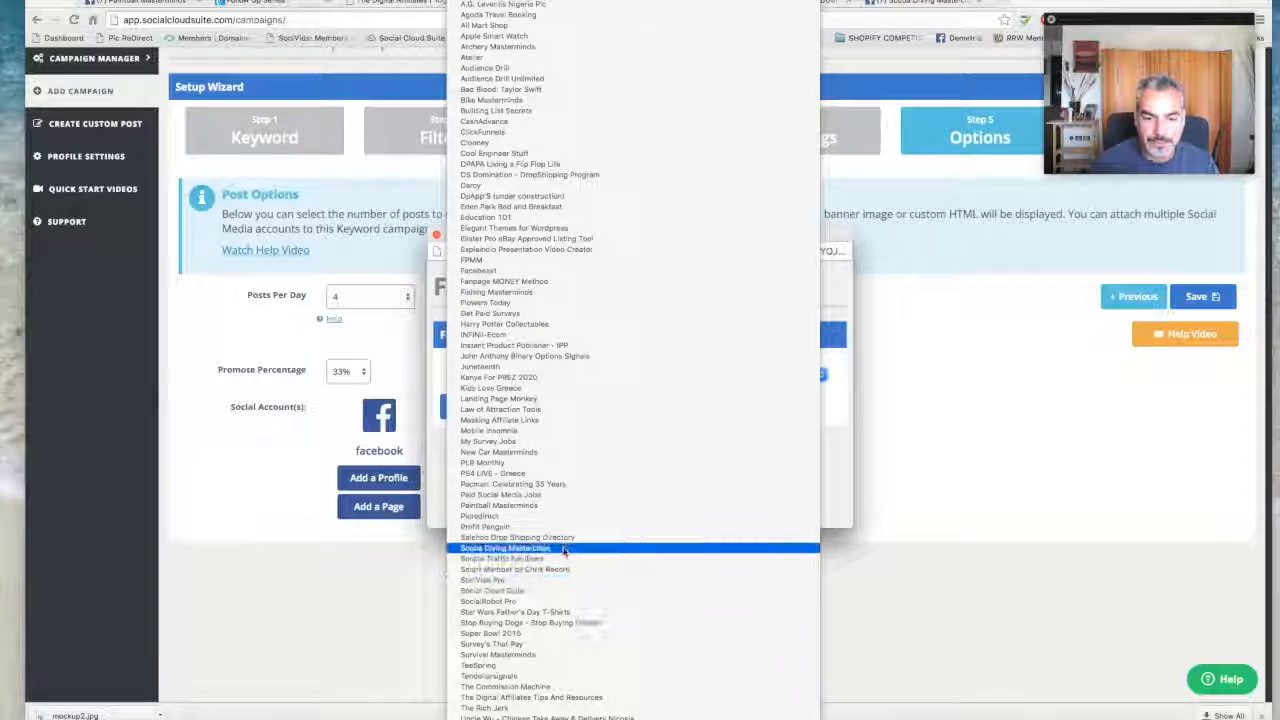
click(505, 548)
click(487, 405)
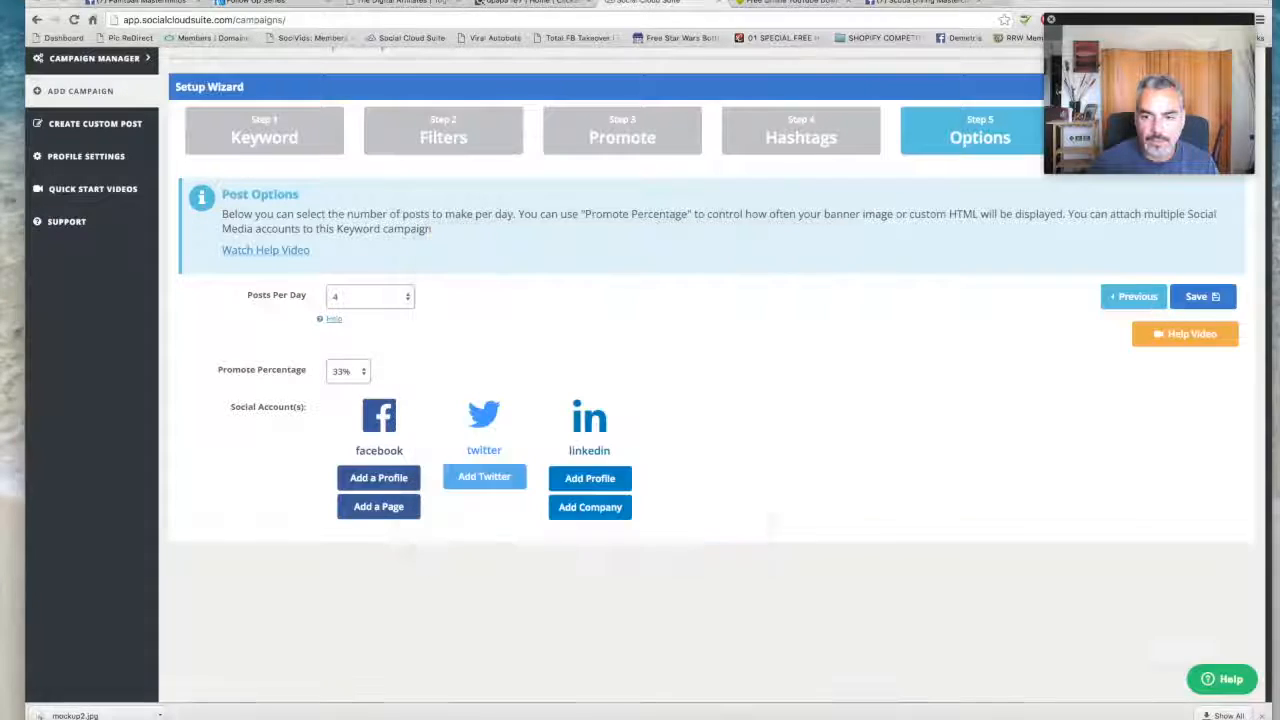
- Save the scuba diving campaign and dismiss the campaign menu tip on its dashboard
click(1198, 302)
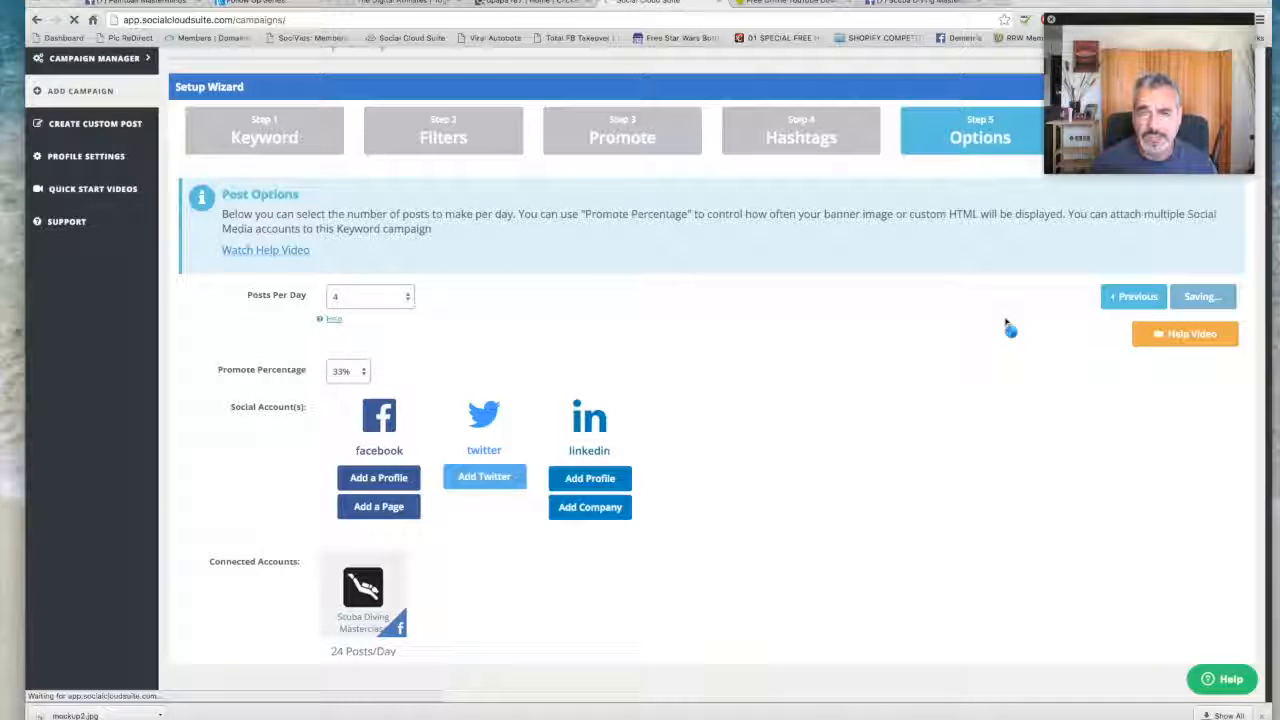
scroll(455, 430, down, 1)
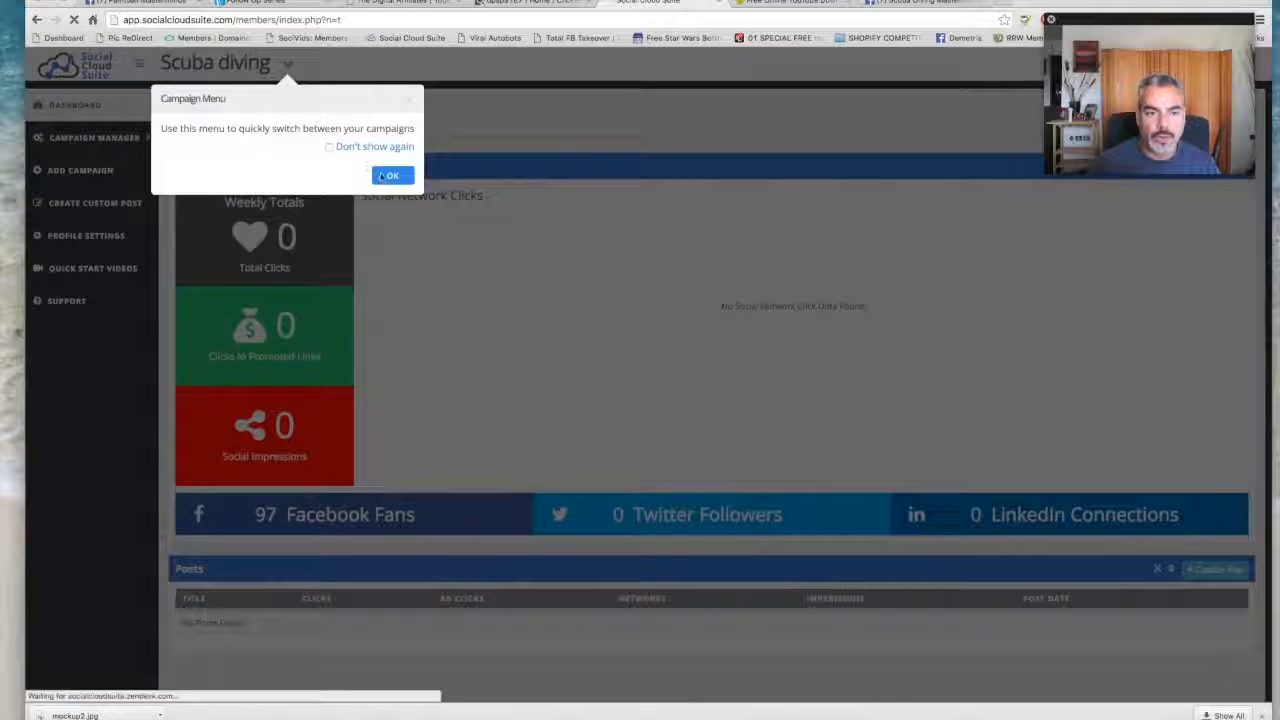
click(398, 176)
- Review the new campaign's dashboard and look through the list of existing campaigns, then collapse the list
scroll(677, 314, down, 3)
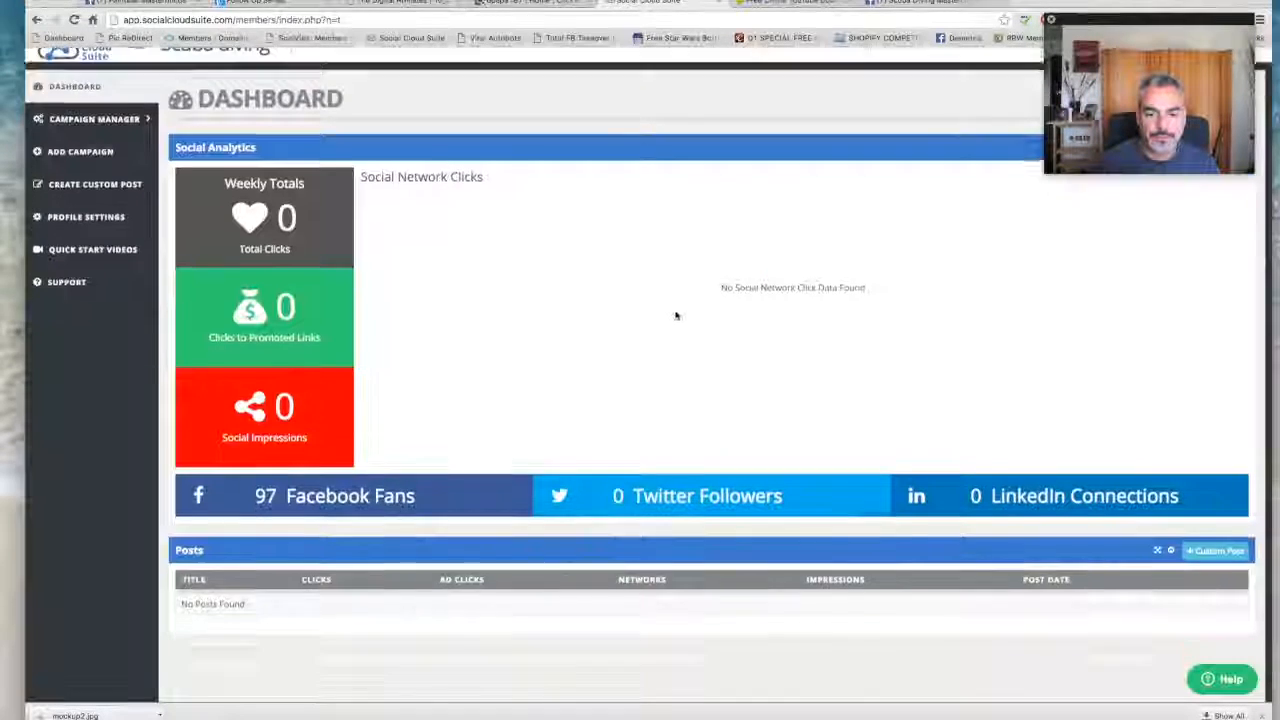
scroll(303, 422, up, 3)
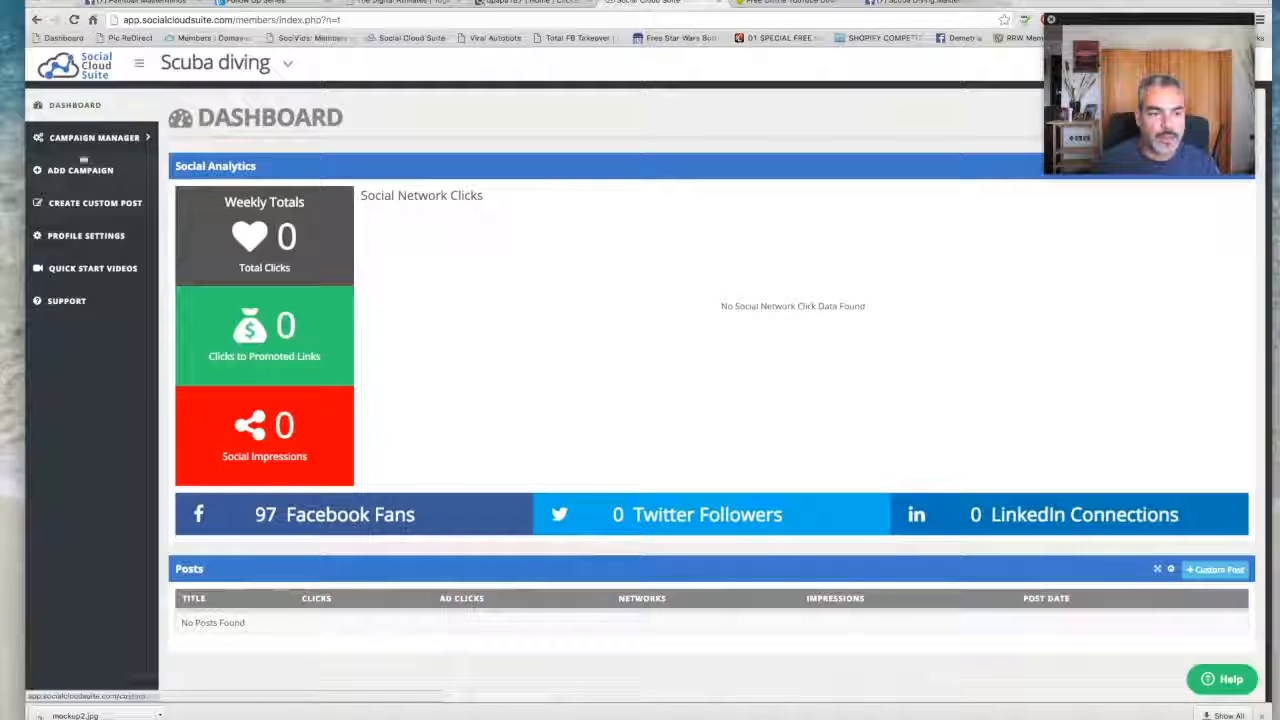
click(102, 139)
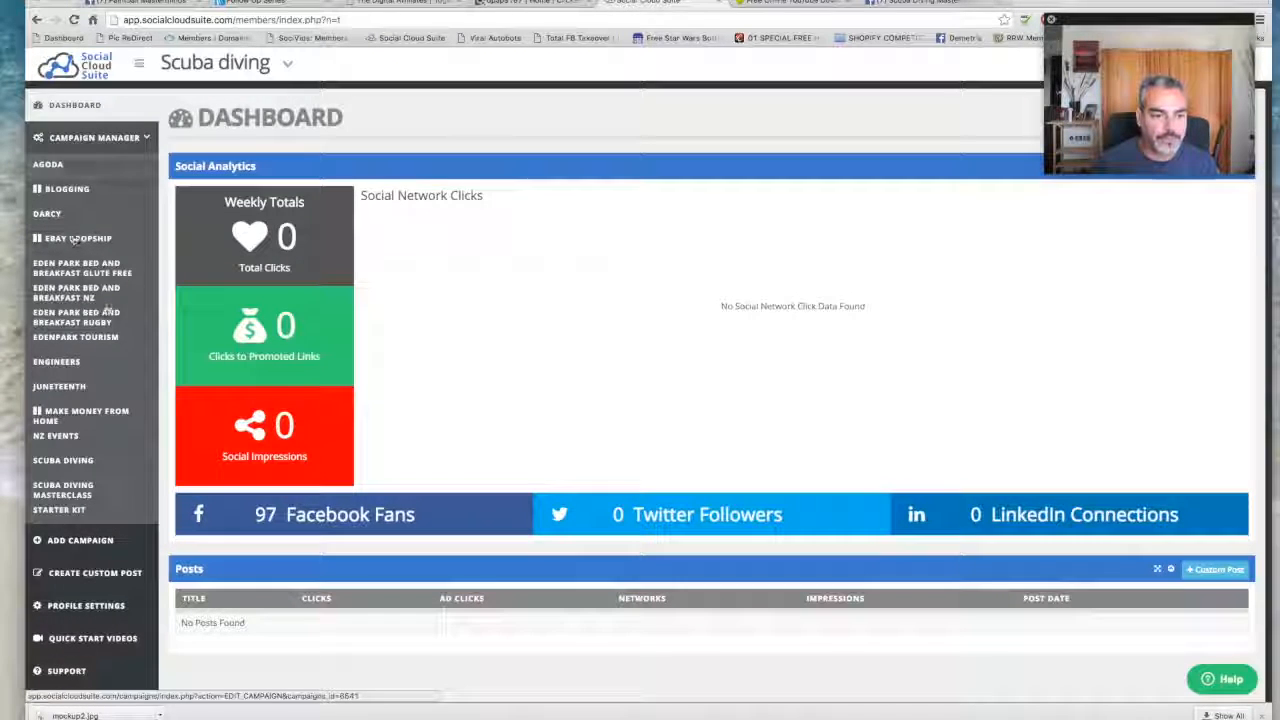
scroll(108, 311, up, 5)
scroll(103, 127, down, 5)
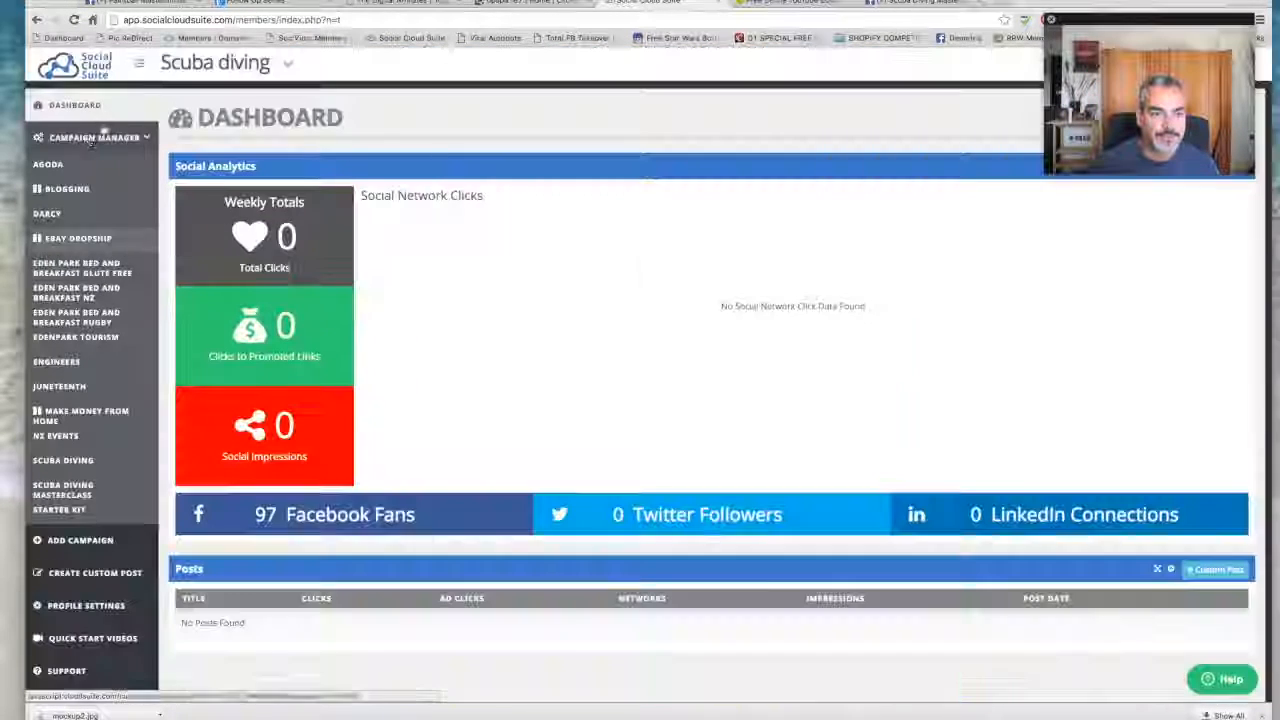
click(95, 137)
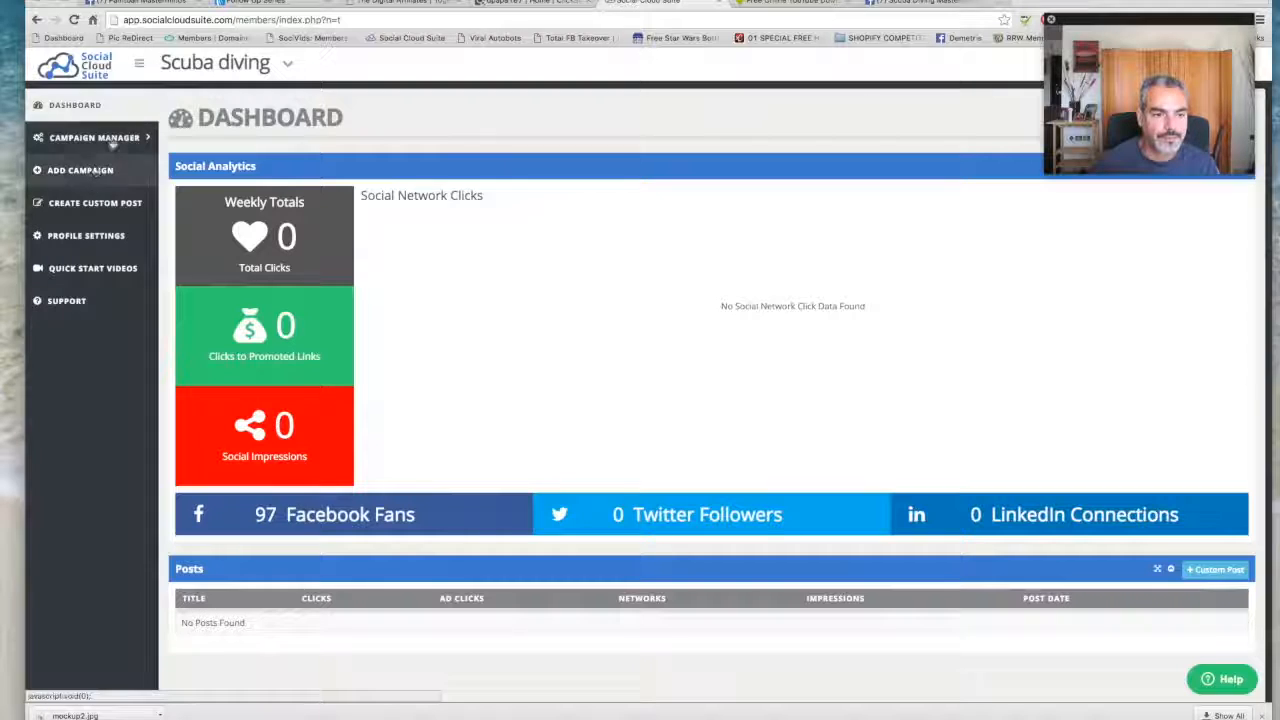
- Reopen the Scuba diving campaign from the campaign list and step through its setup wizard to the Hashtags stage
click(112, 140)
click(71, 469)
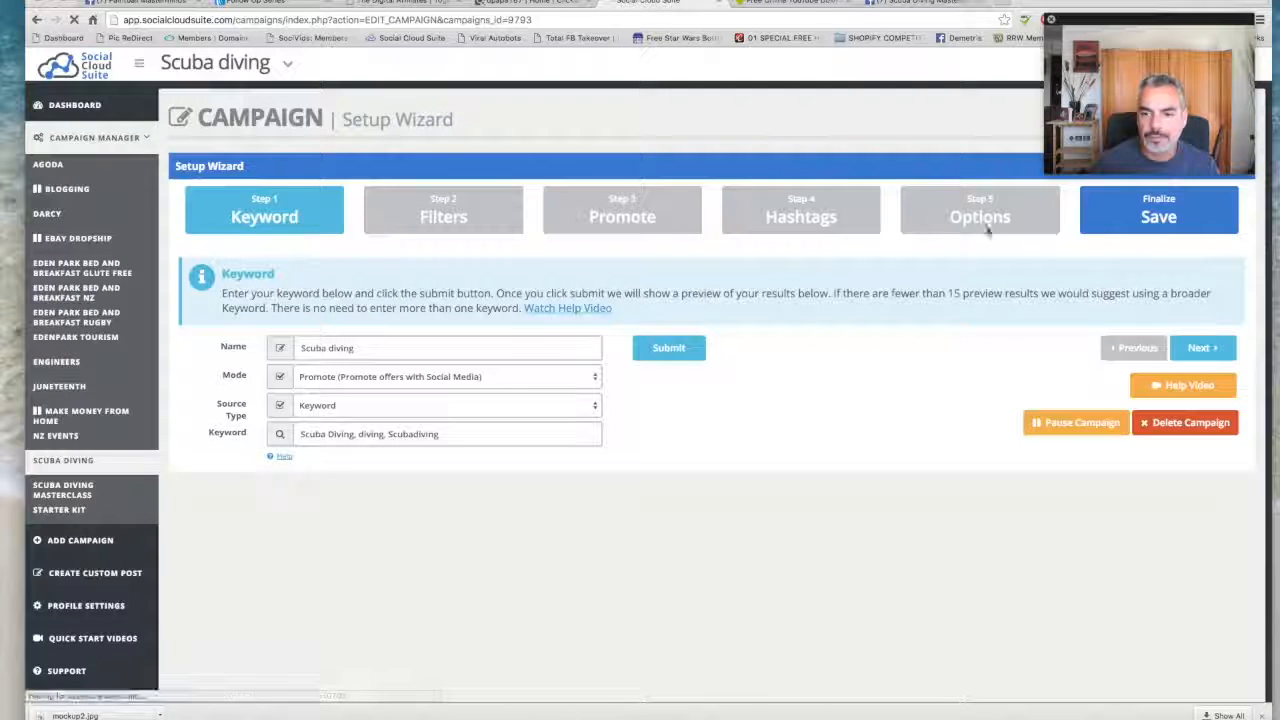
click(1050, 230)
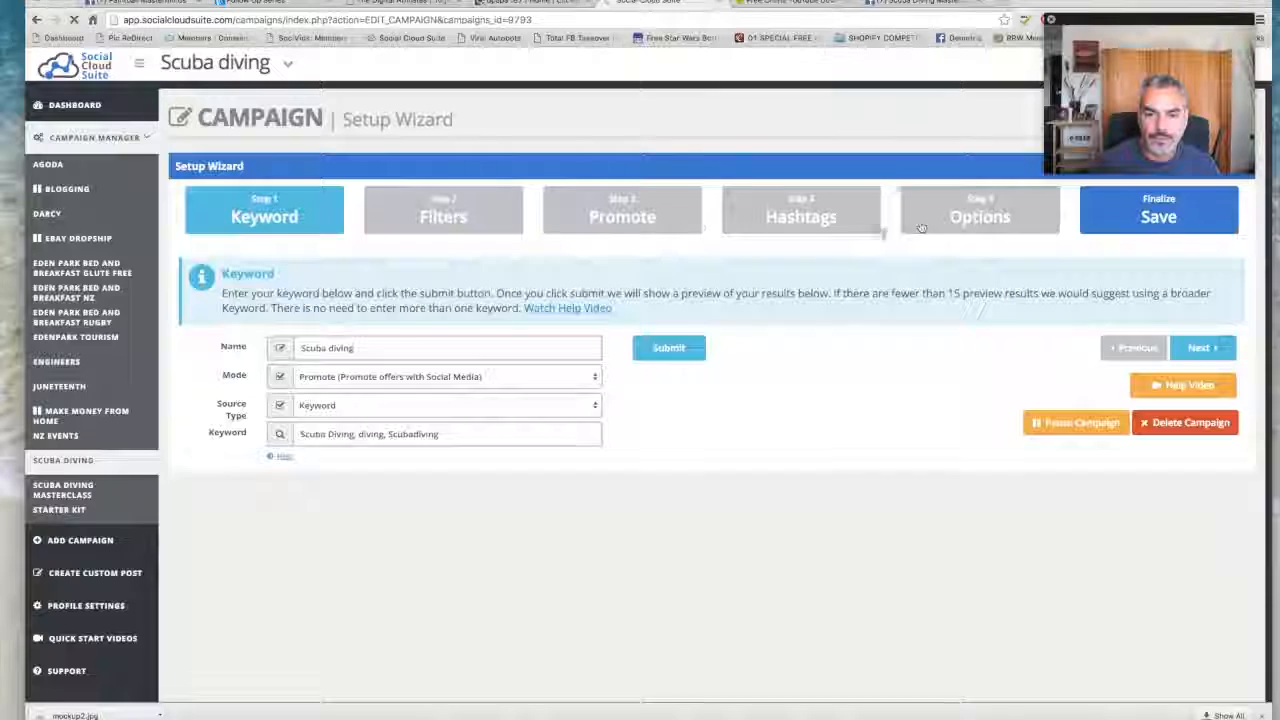
click(505, 211)
click(630, 216)
click(290, 216)
click(1202, 347)
click(1191, 348)
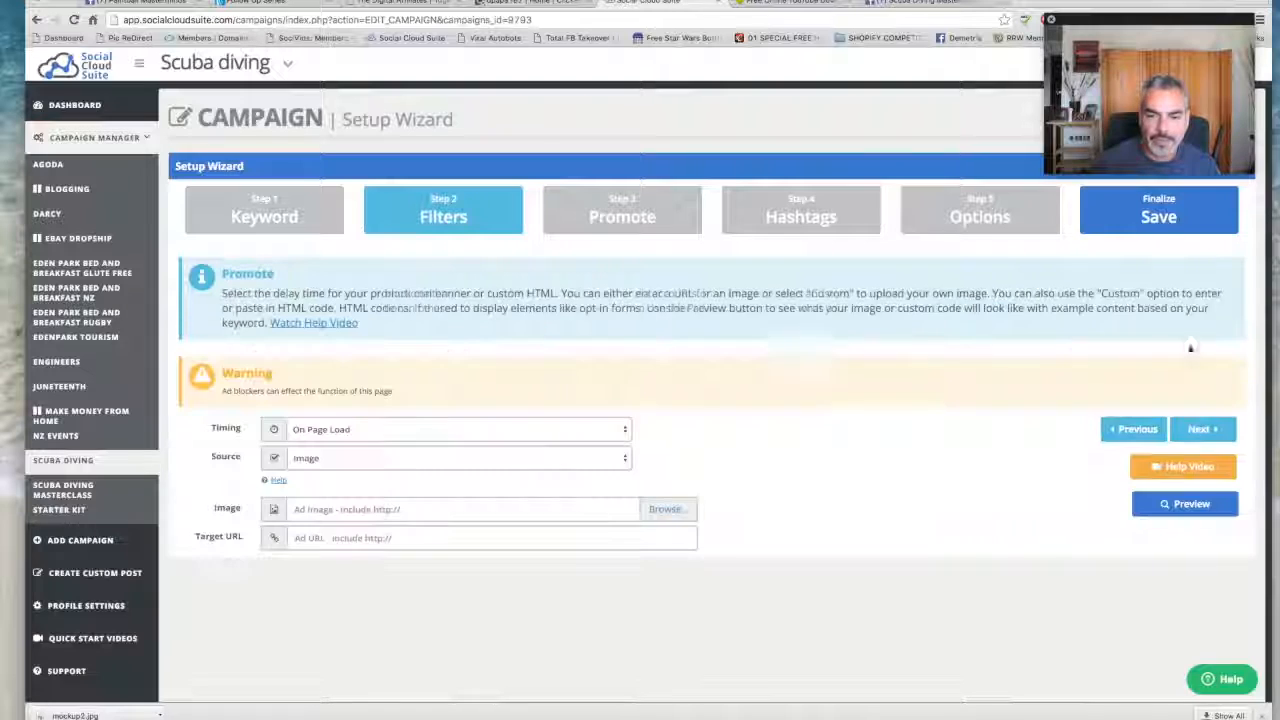
click(1202, 432)
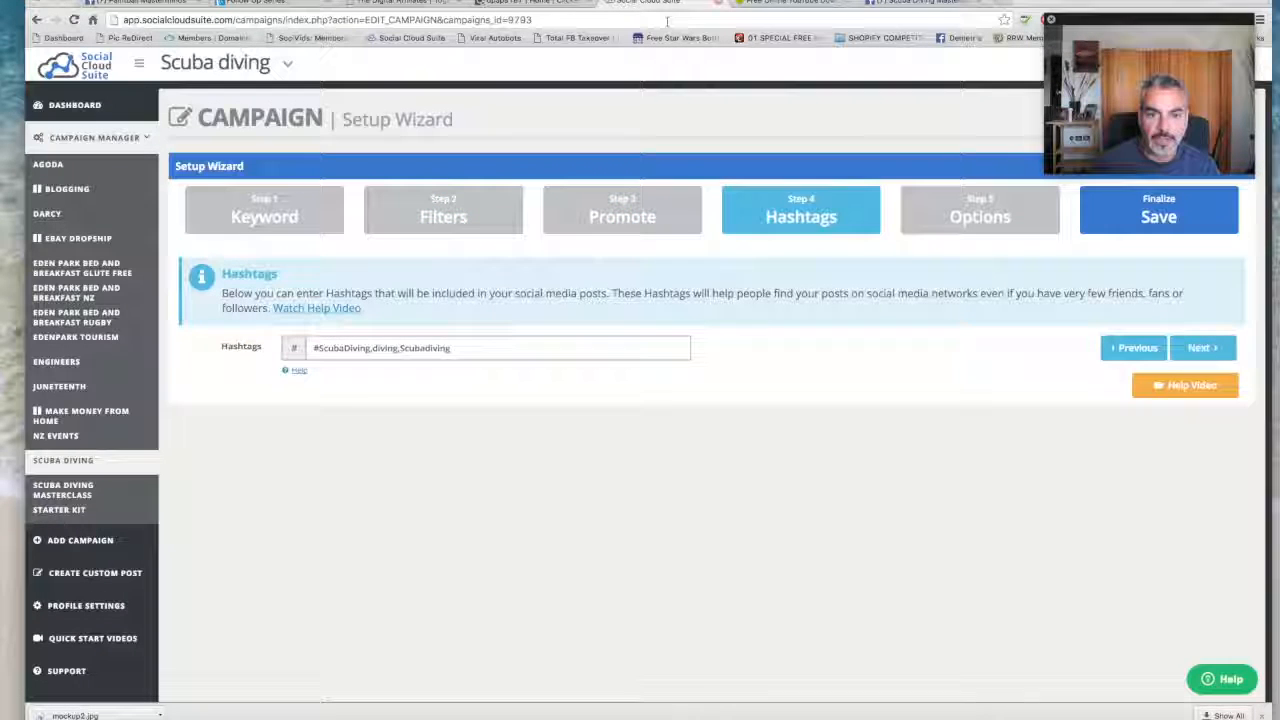
- Switch to the Scuba Diving Masterclass Facebook page, open the Teespring link in the scuba diver tee post, and return to the page
click(915, 5)
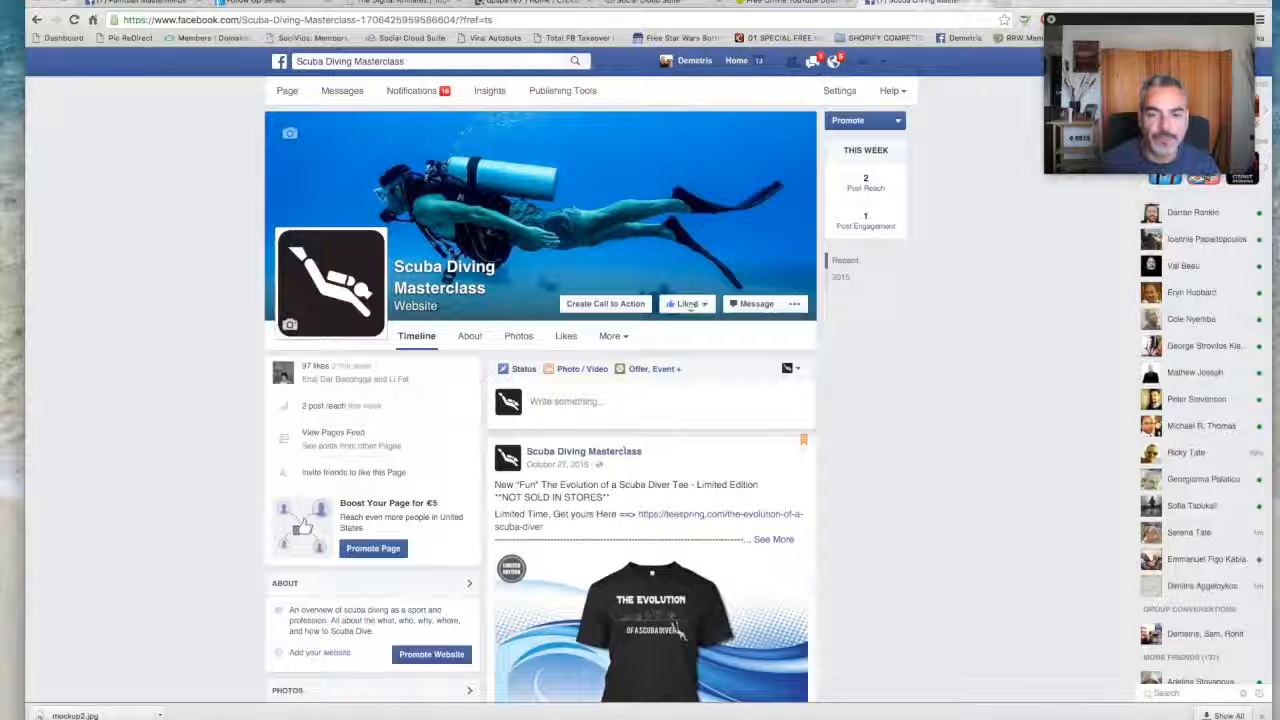
click(718, 514)
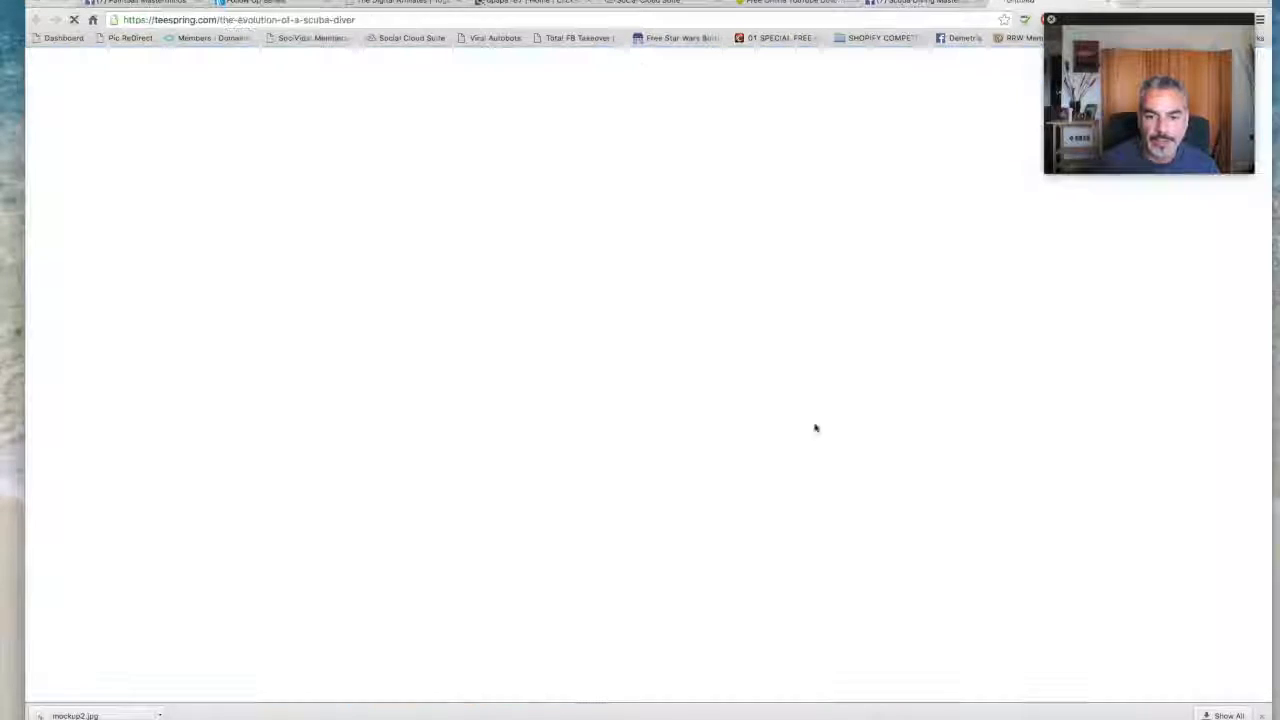
click(883, 5)
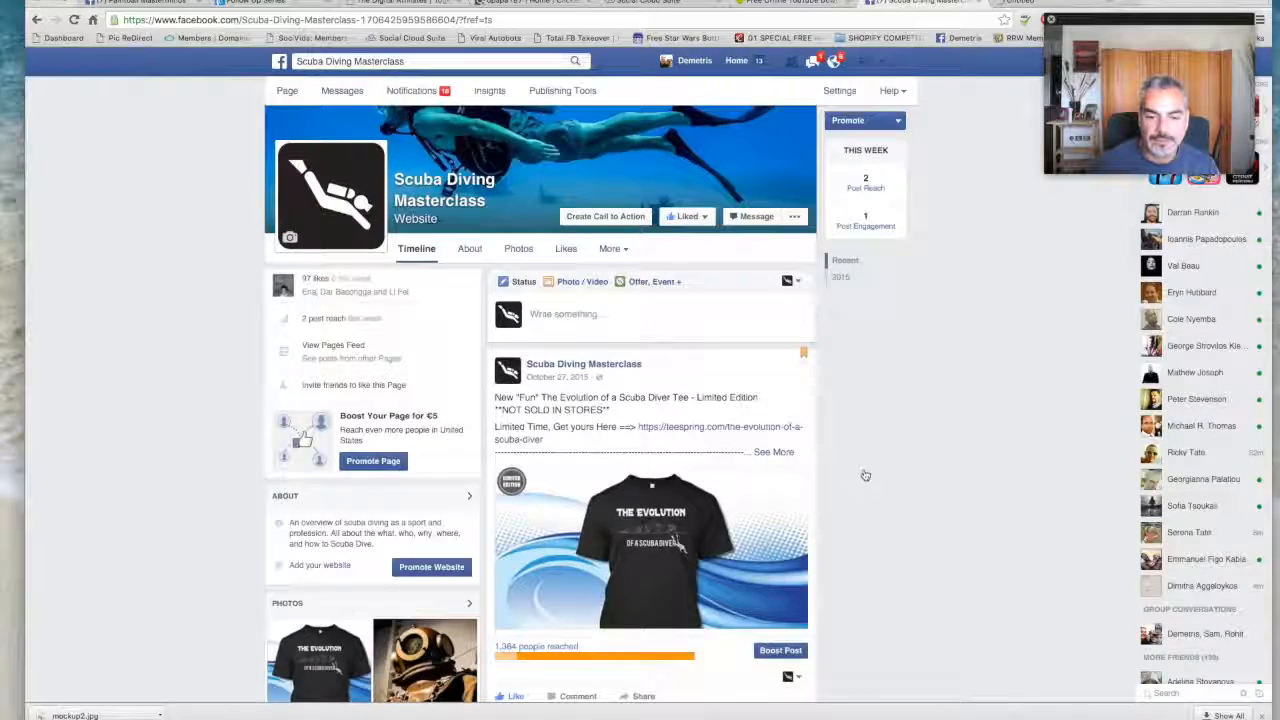
- Find the automated SocialCloudSuite posts on the page's timeline and open the October 2015 calendar copy article
scroll(865, 474, down, 5)
scroll(817, 440, down, 2)
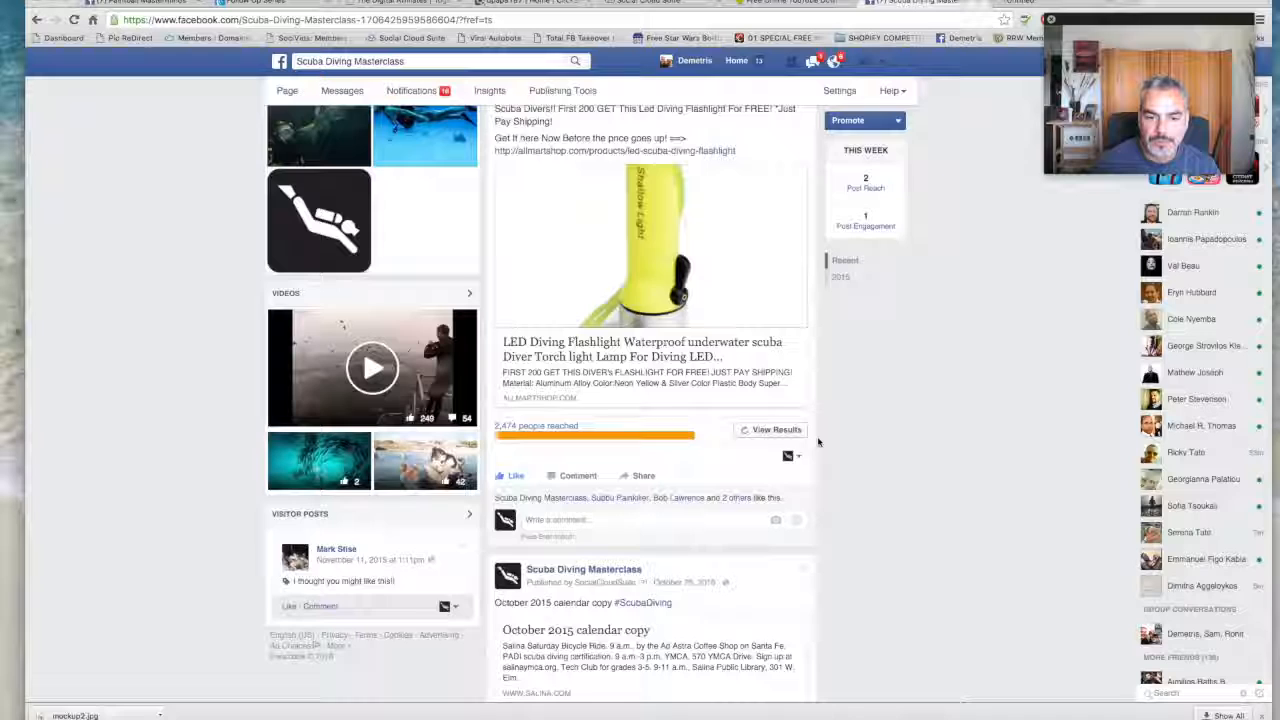
scroll(816, 443, down, 2)
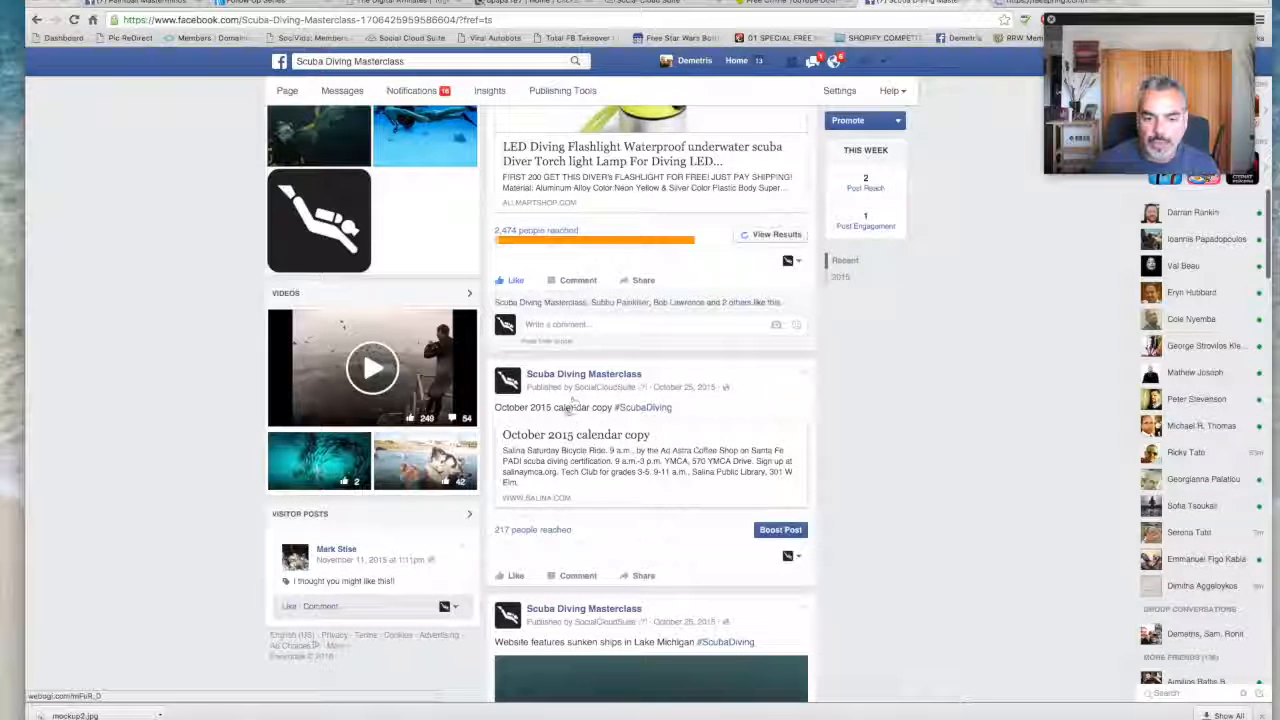
click(565, 435)
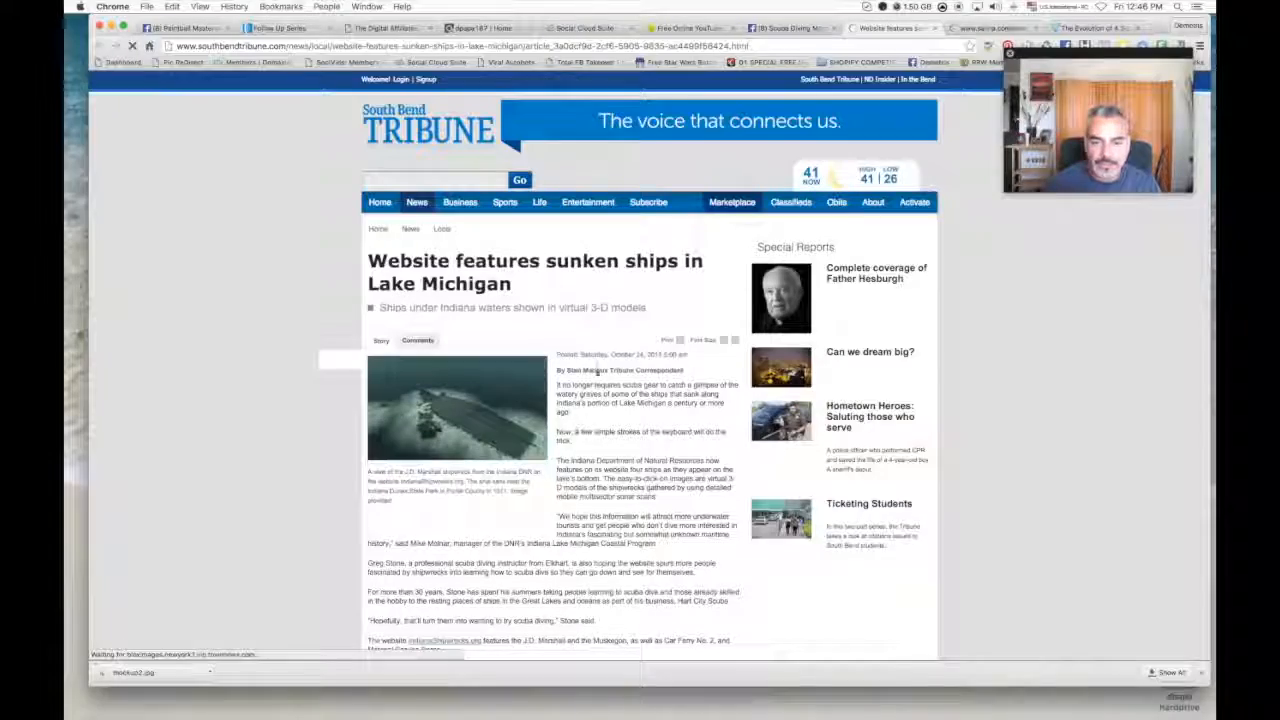
- Read through the South Bend Tribune article on sunken ships in Lake Michigan, compare it with its Facebook post, and close the article
scroll(597, 365, down, 15)
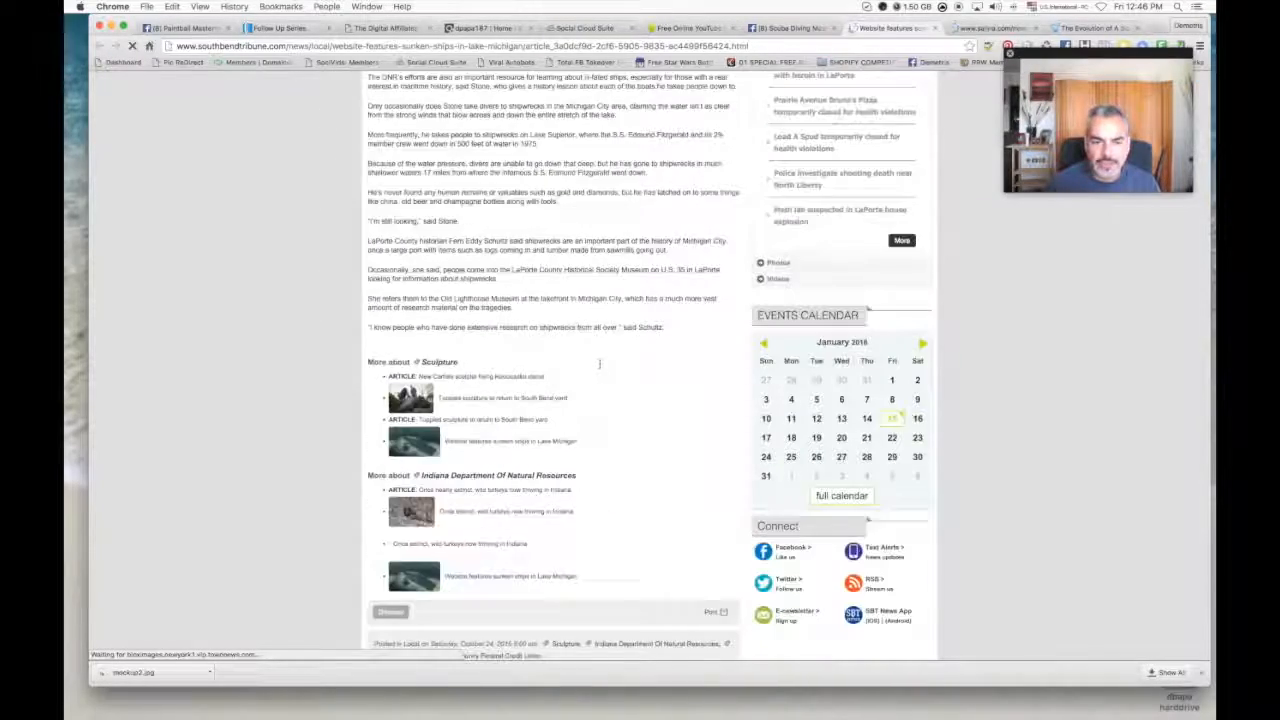
scroll(599, 364, up, 15)
scroll(600, 365, down, 13)
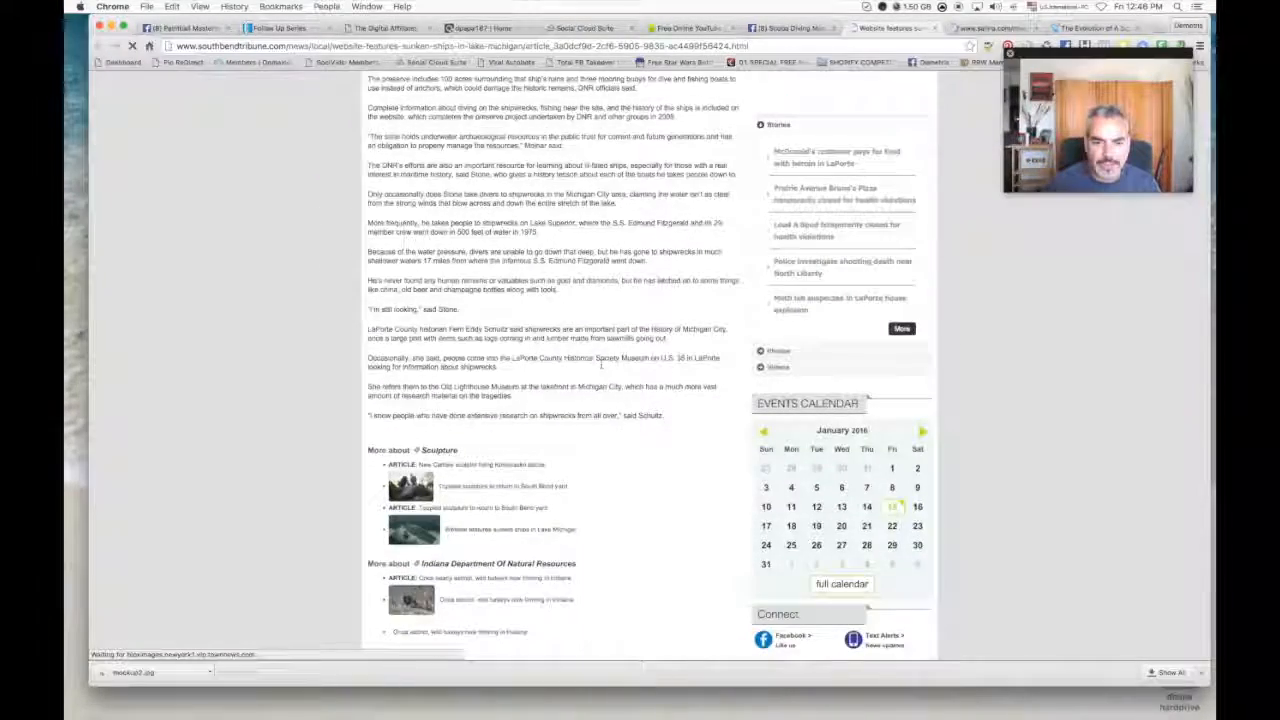
scroll(601, 365, down, 5)
scroll(601, 365, up, 20)
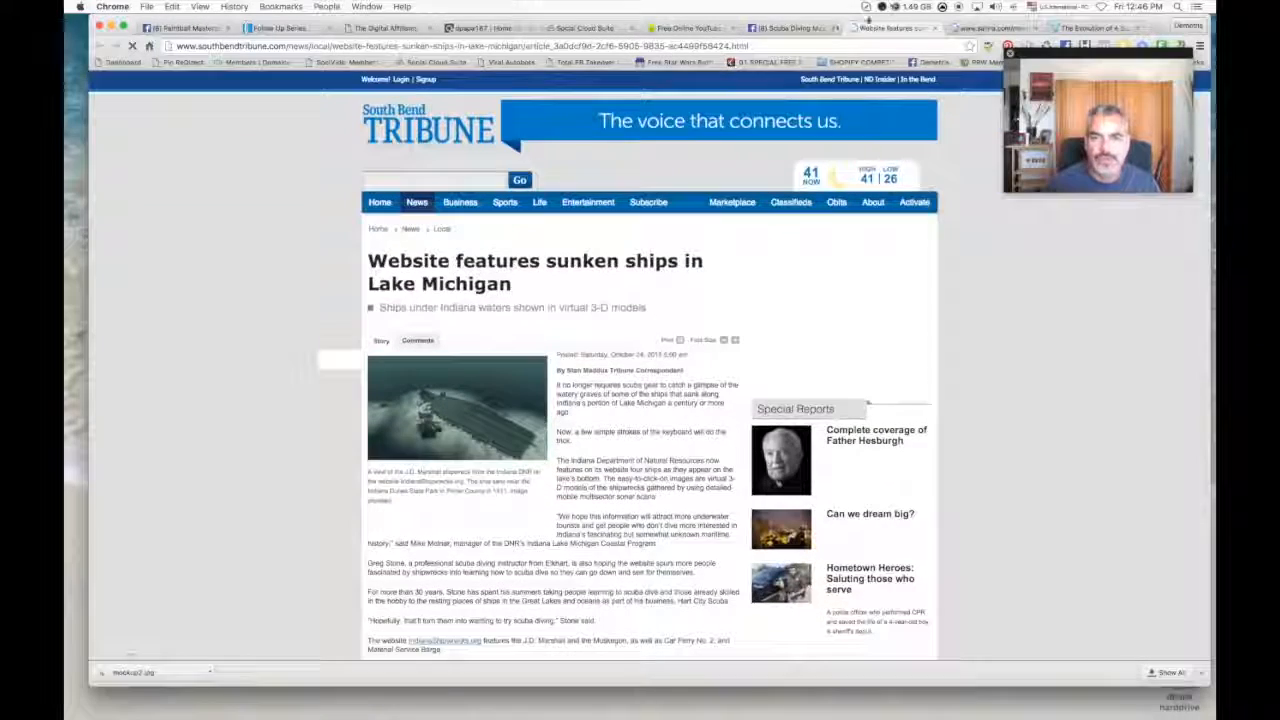
click(812, 28)
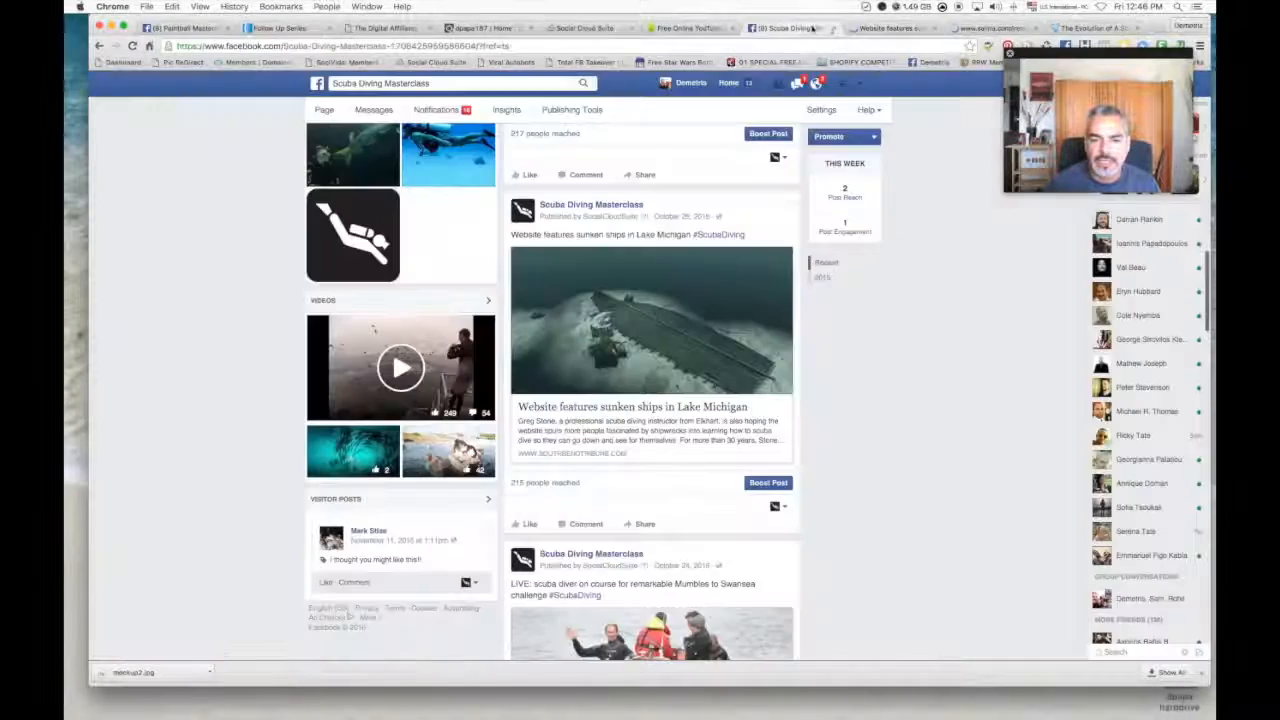
click(886, 28)
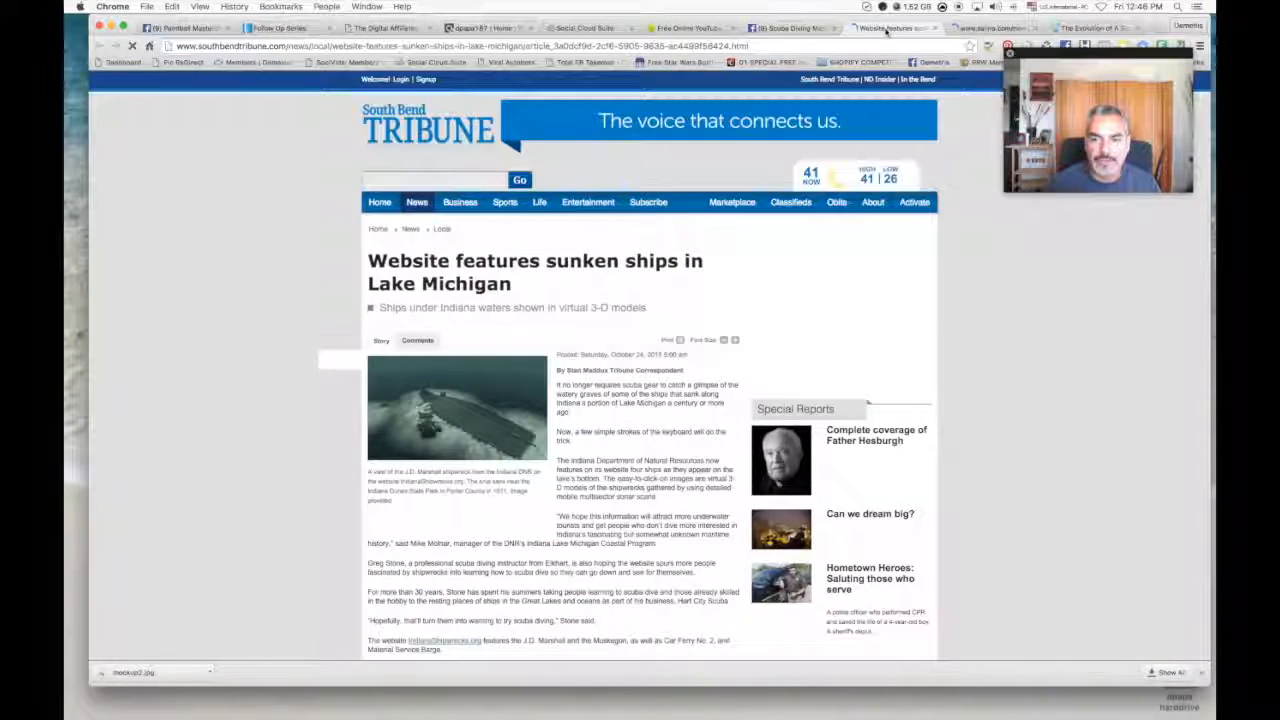
click(934, 29)
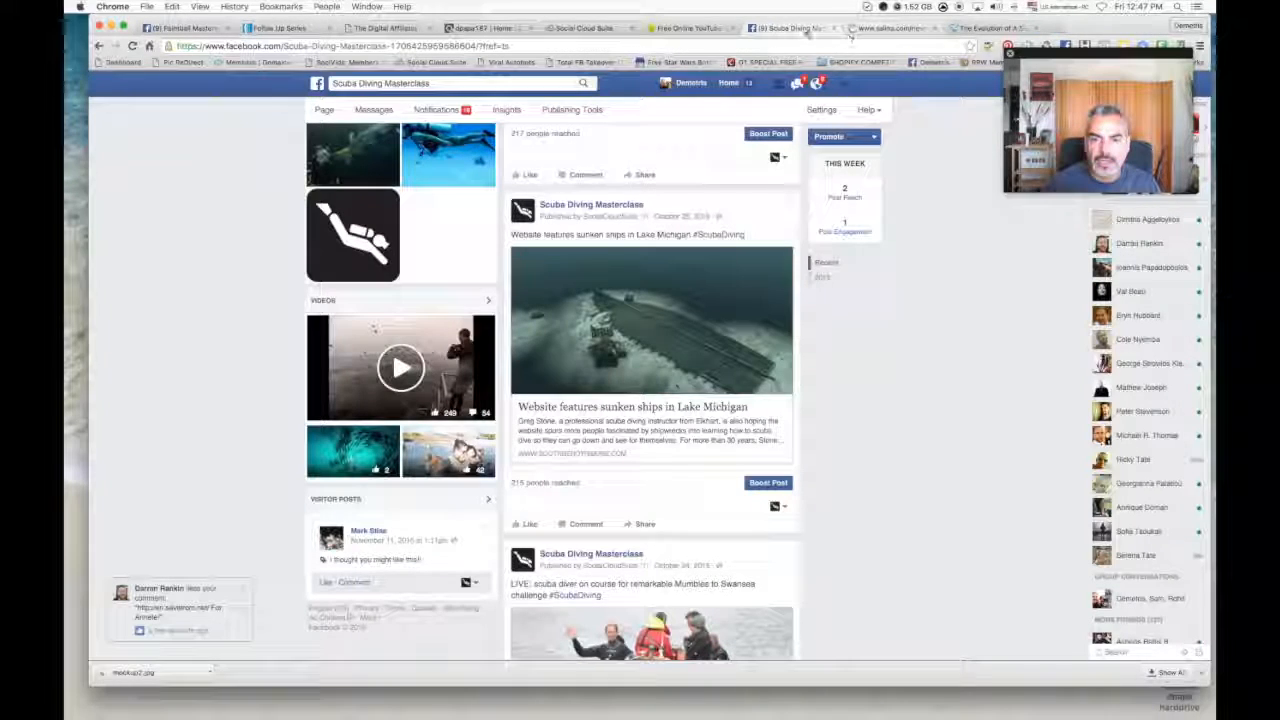
- Review the page's older posts down to the whales and divers video, and close the Salina article
scroll(682, 305, down, 4)
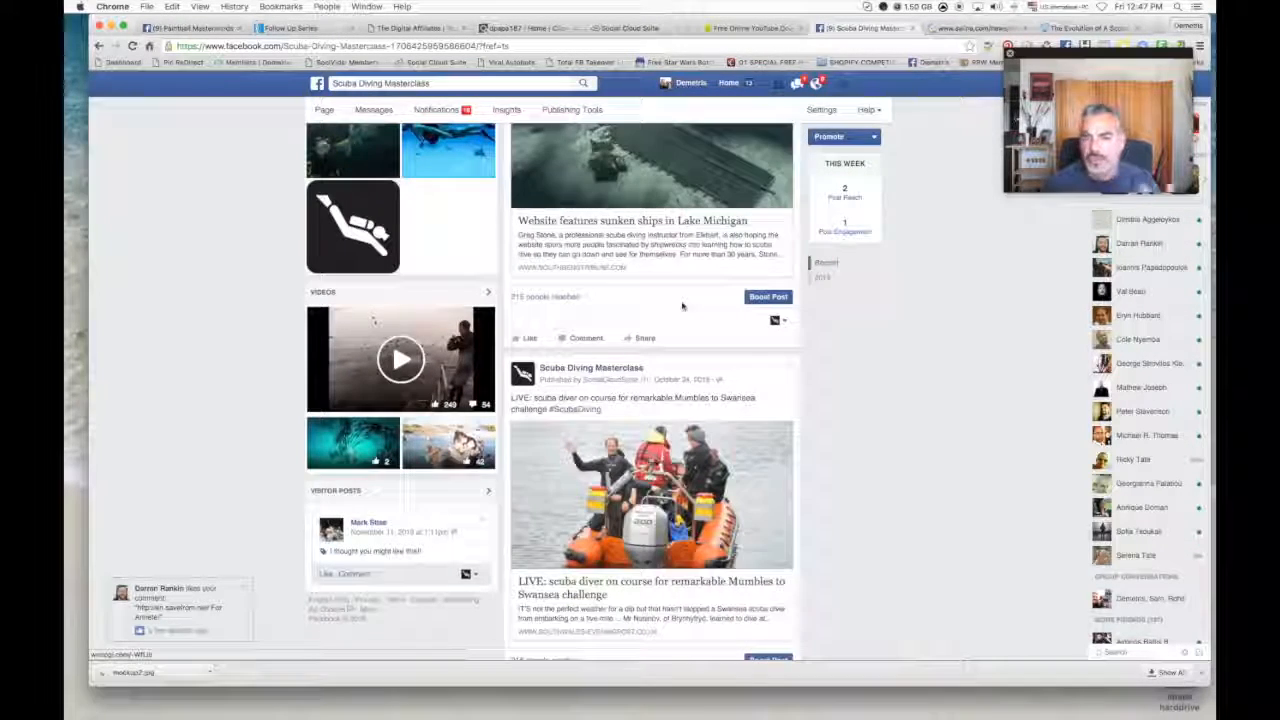
scroll(684, 306, down, 5)
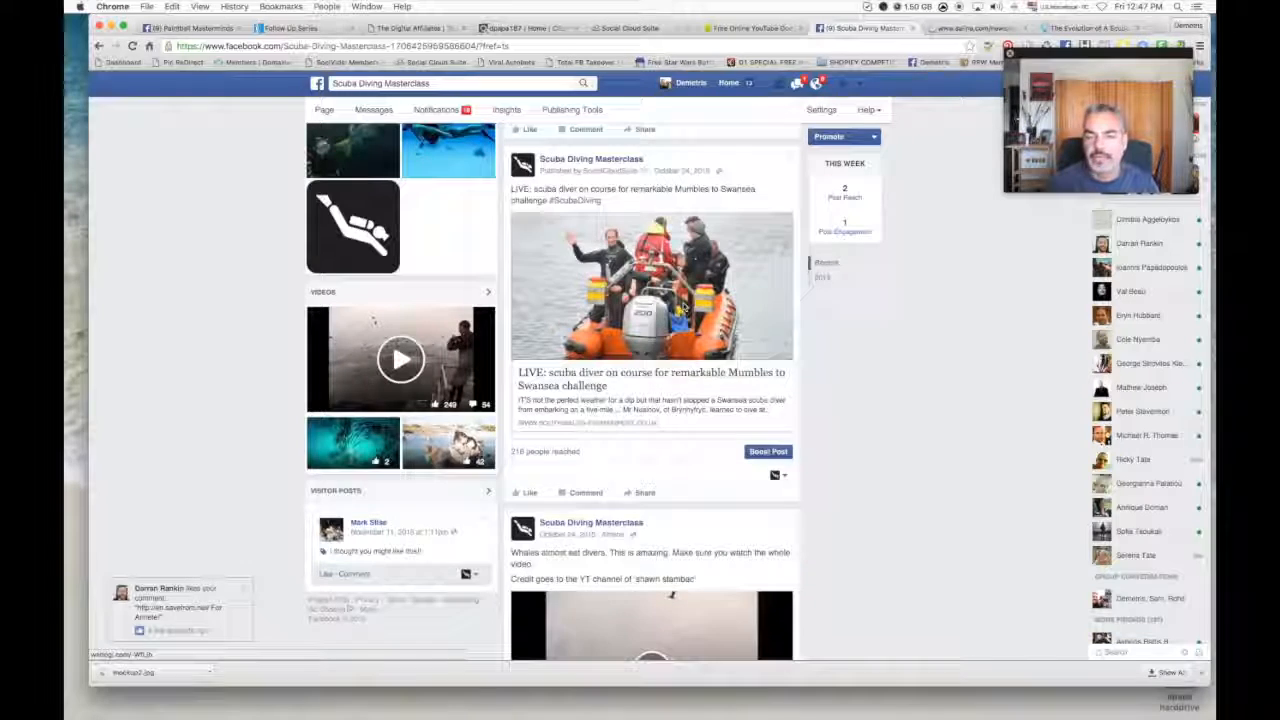
scroll(684, 305, down, 1)
scroll(684, 305, down, 5)
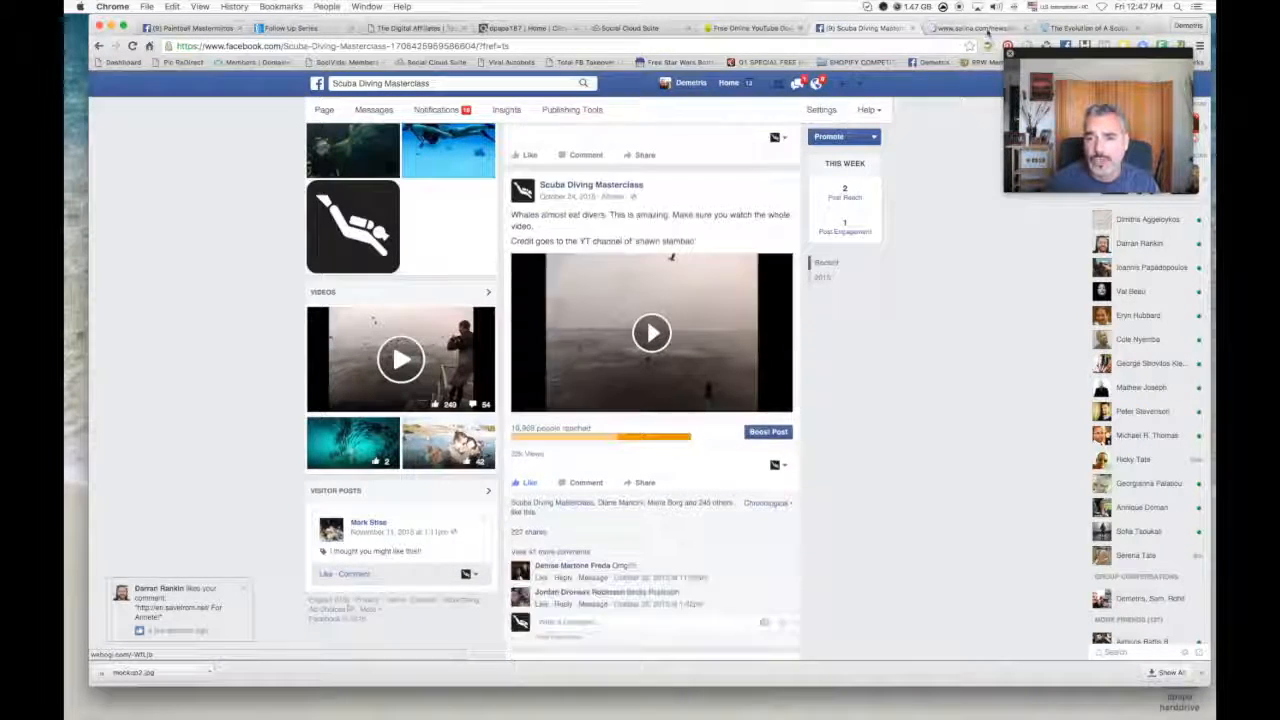
click(975, 28)
click(1025, 29)
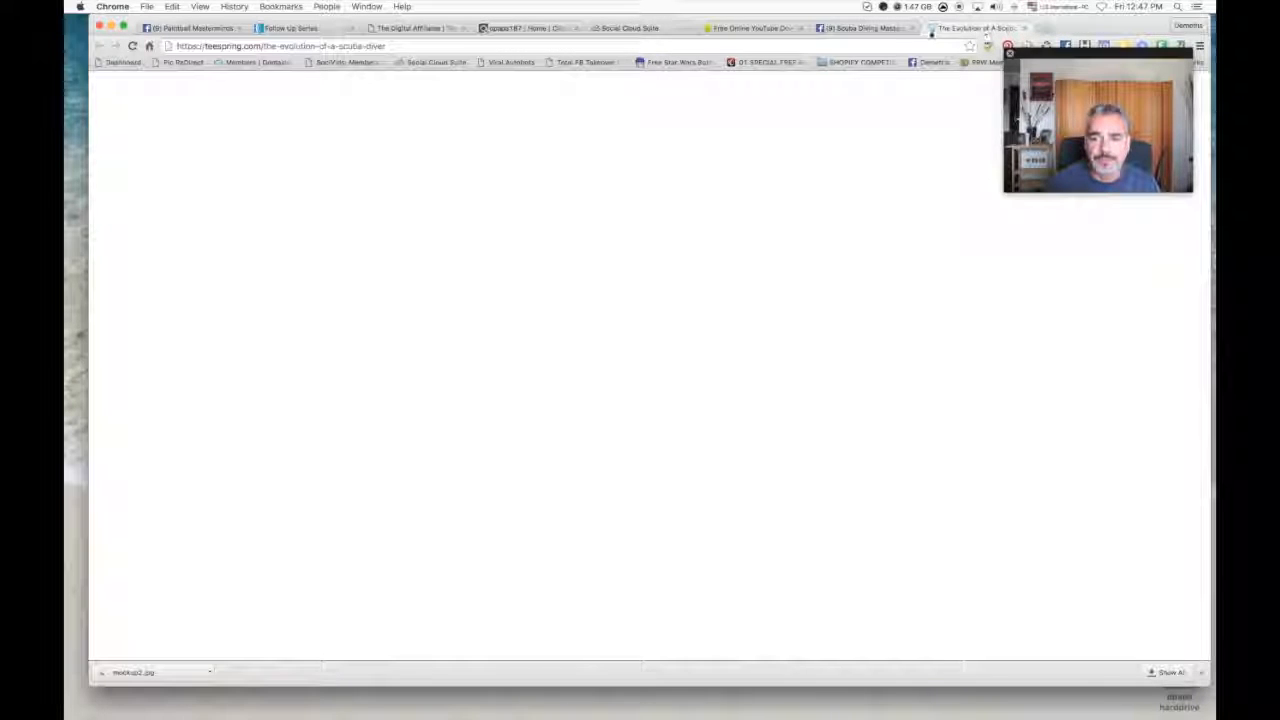
- Return to the Facebook page and review the reach of its posts from the whale video back up to the LED flashlight offer
click(868, 30)
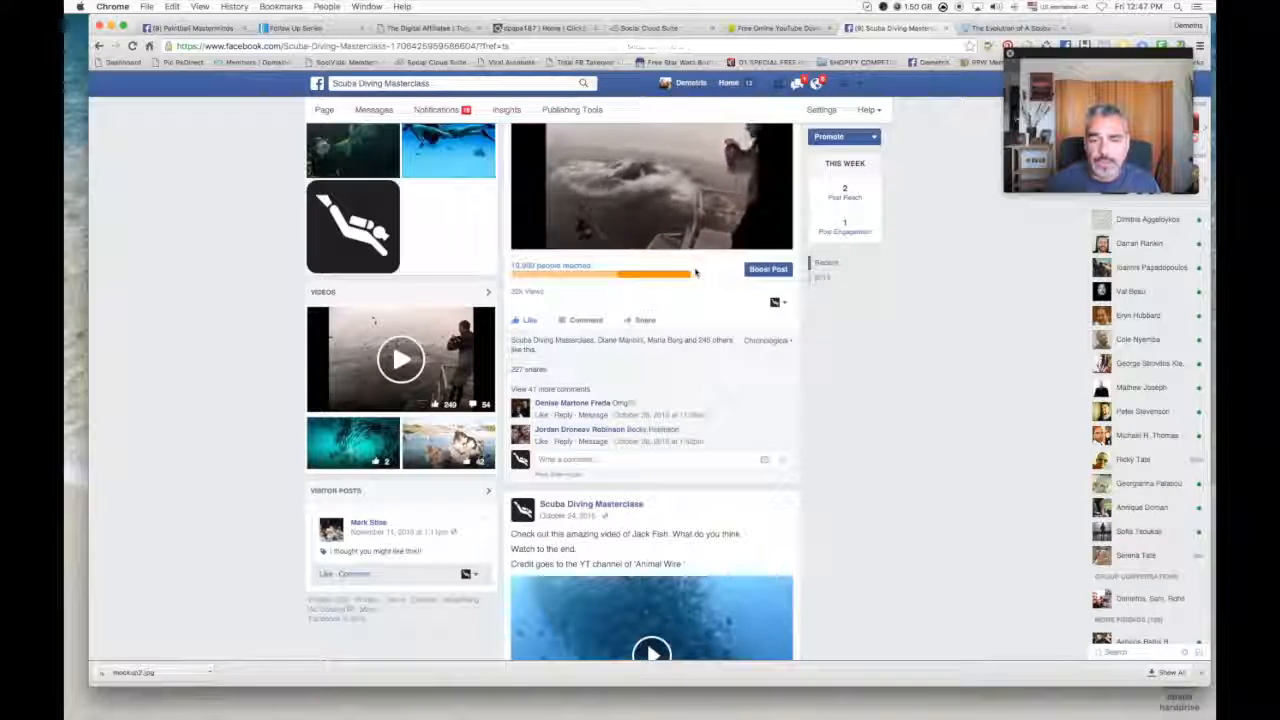
scroll(855, 308, up, 5)
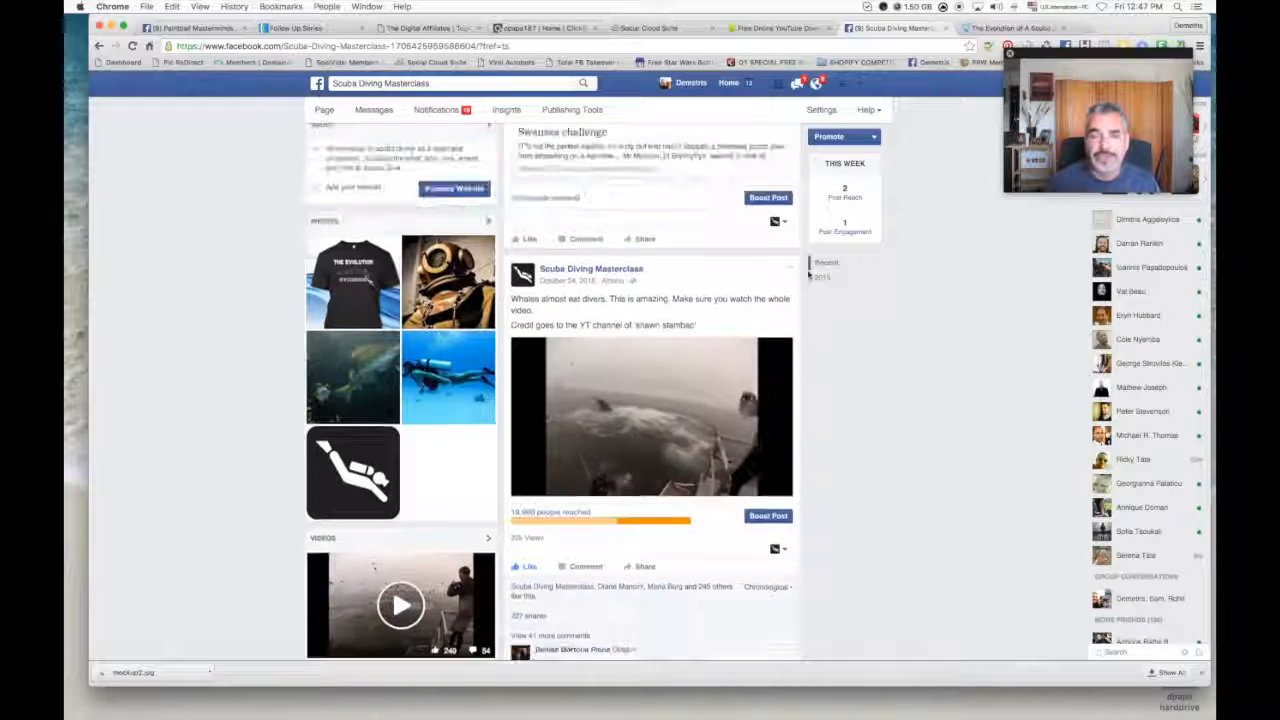
scroll(812, 285, up, 5)
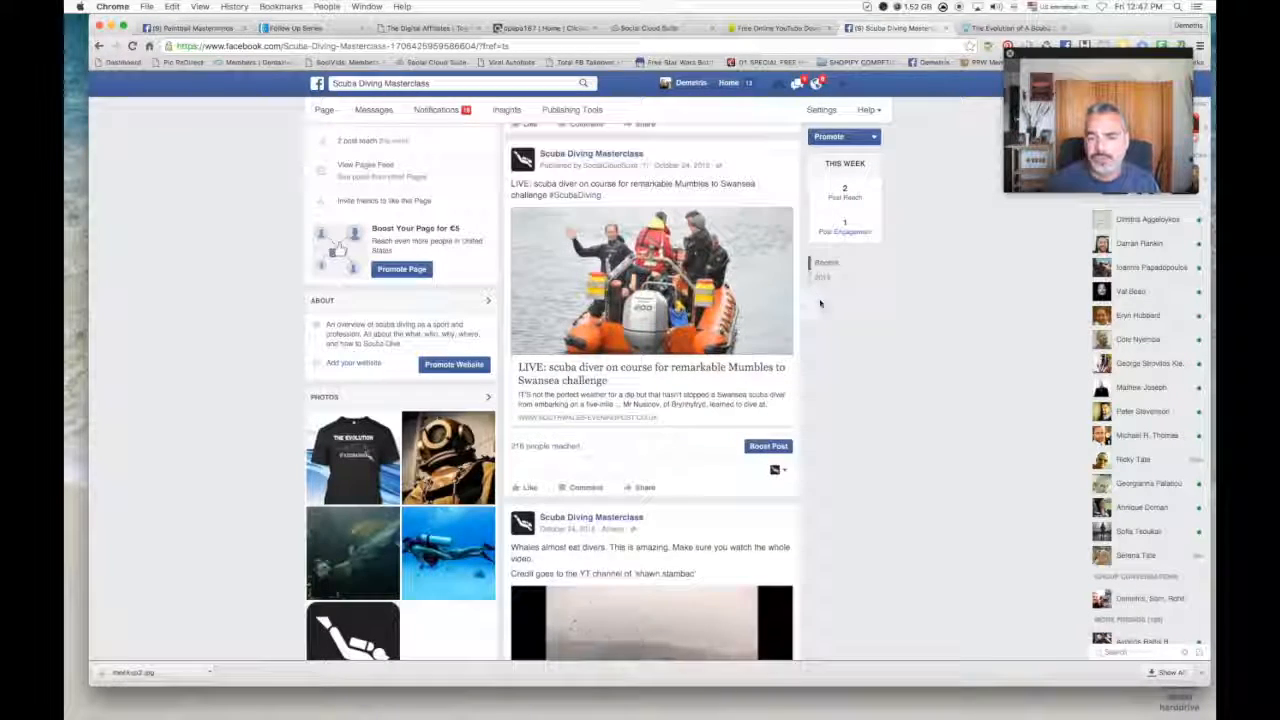
scroll(820, 303, up, 7)
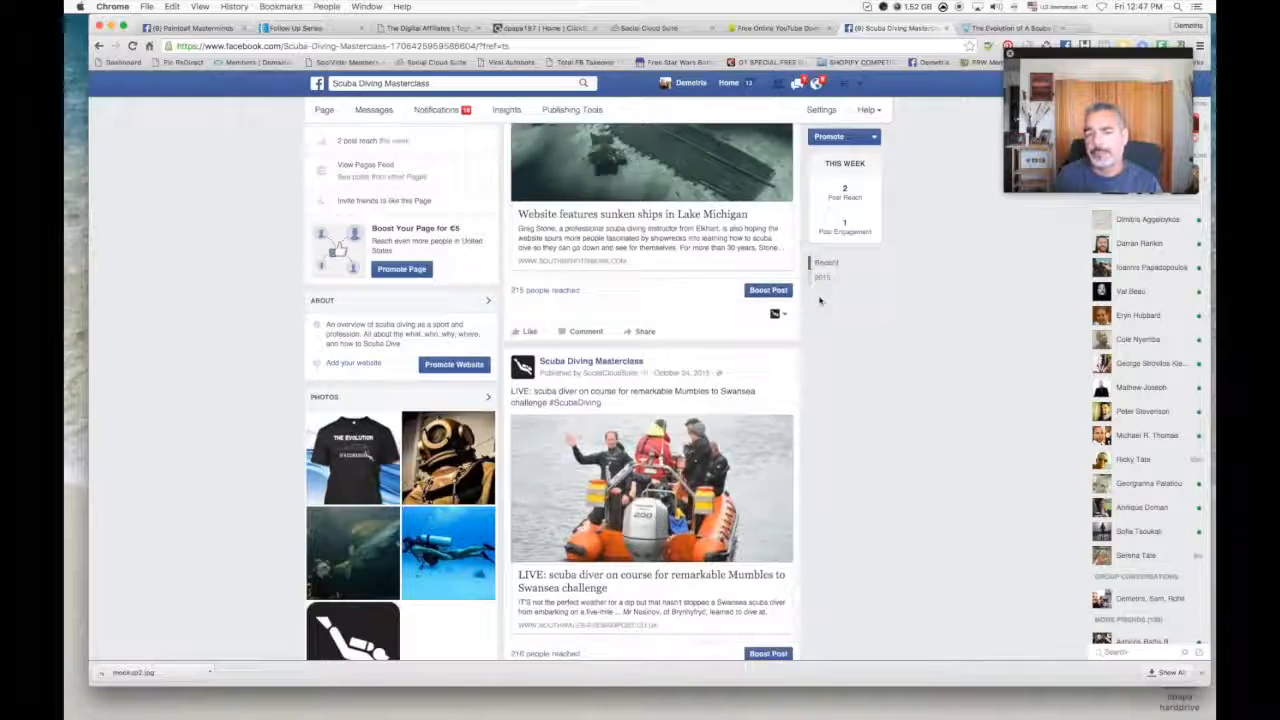
scroll(820, 300, up, 5)
scroll(819, 299, up, 9)
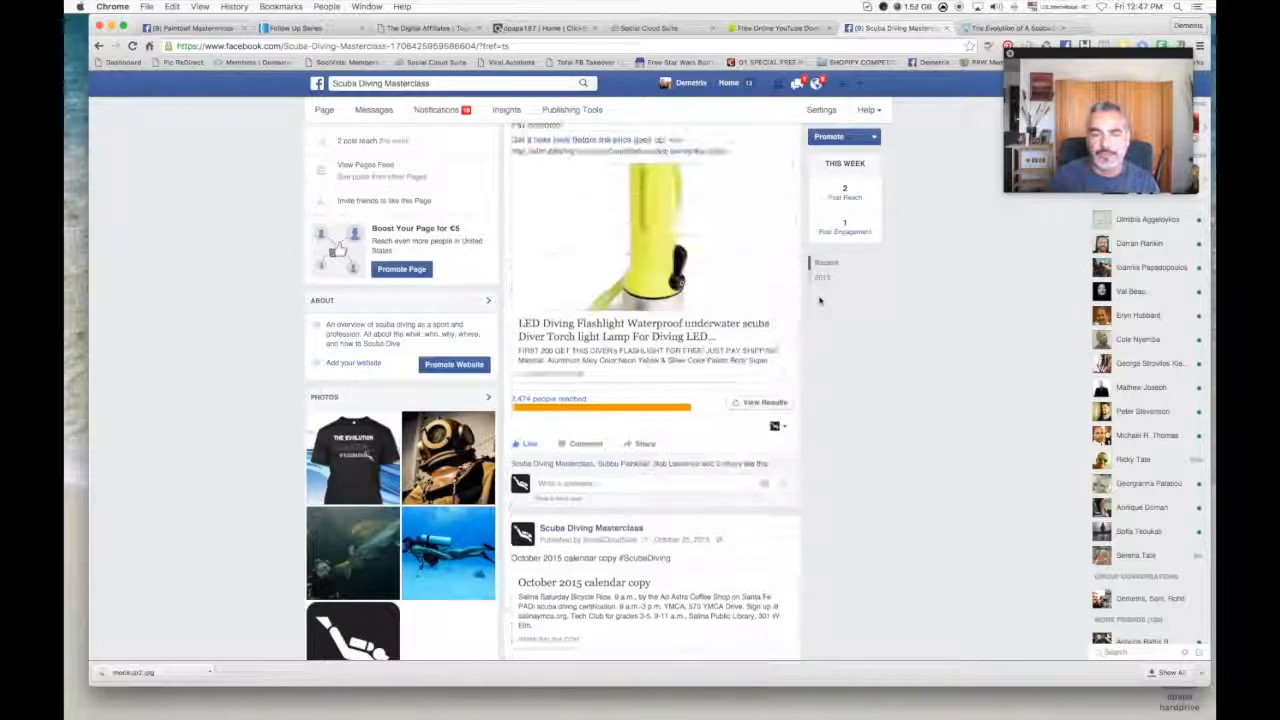
scroll(817, 297, up, 10)
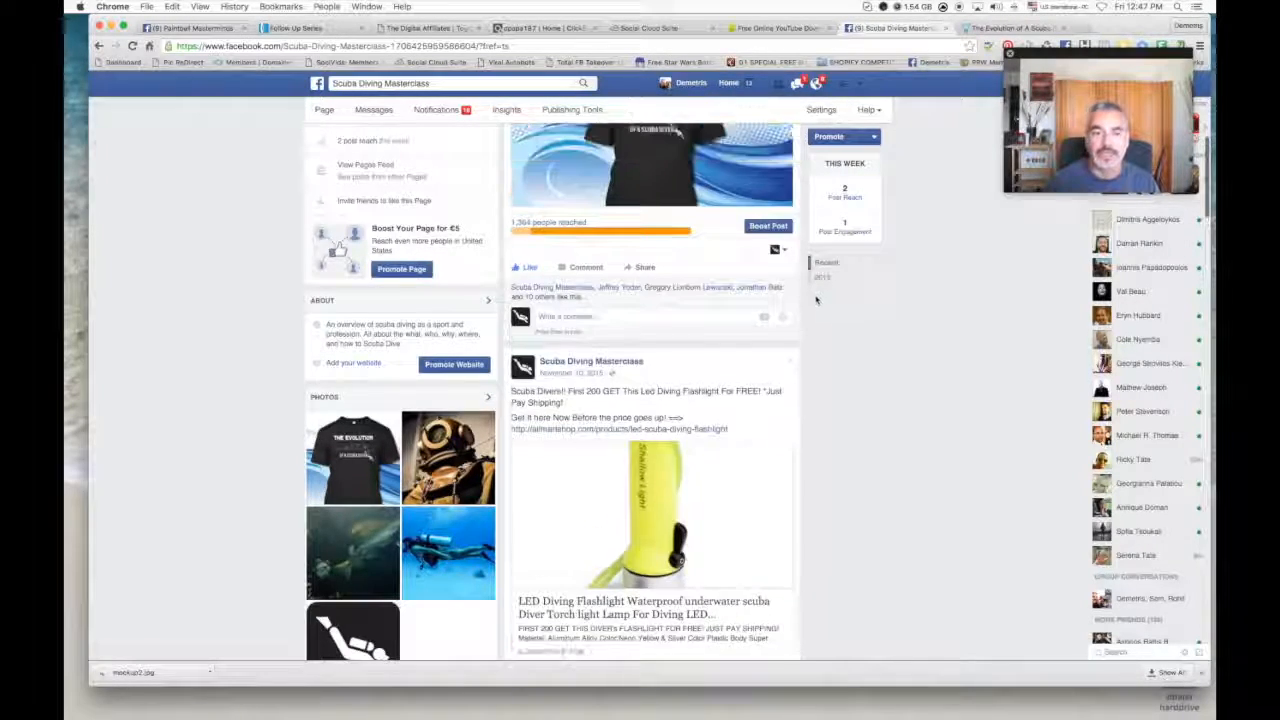